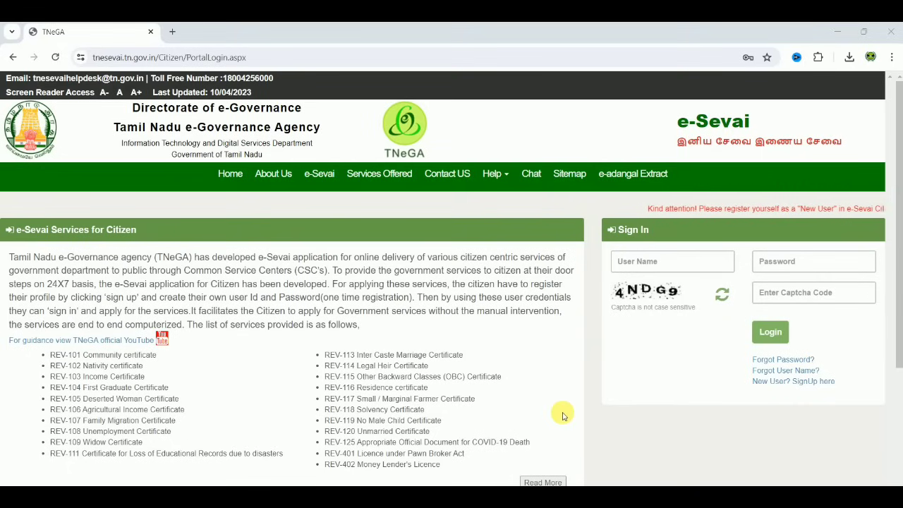
Log in to the citizen account with the user name, password and captcha code
{"action": "left_click", "coordinate": [648, 259]}
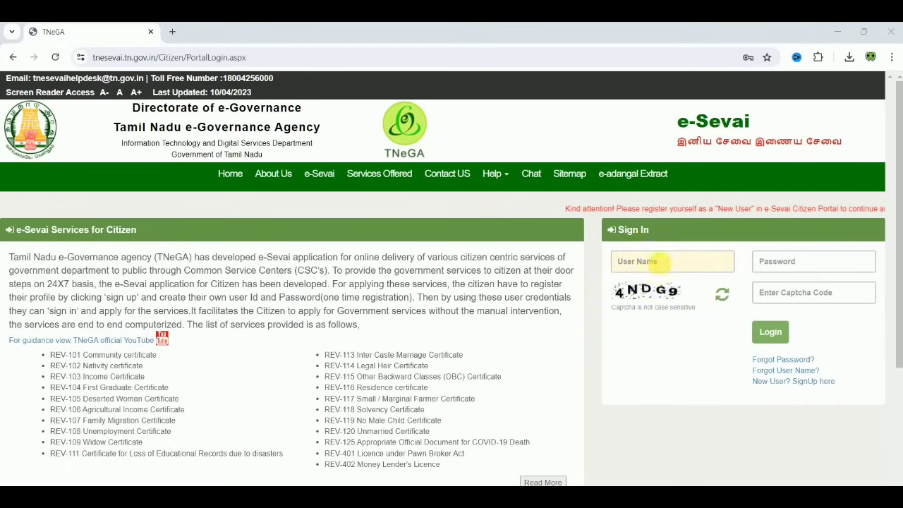
{"action": "left_click", "coordinate": [811, 262]}
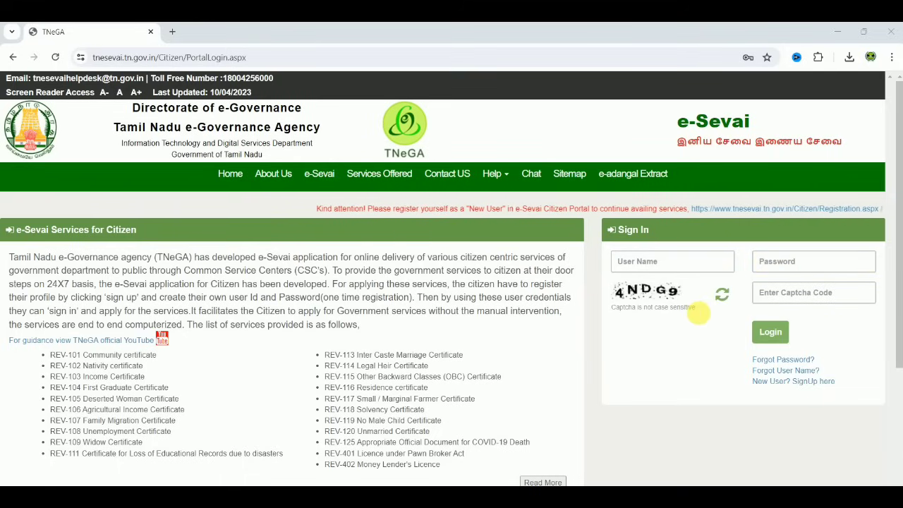
{"action": "left_click", "coordinate": [769, 340]}
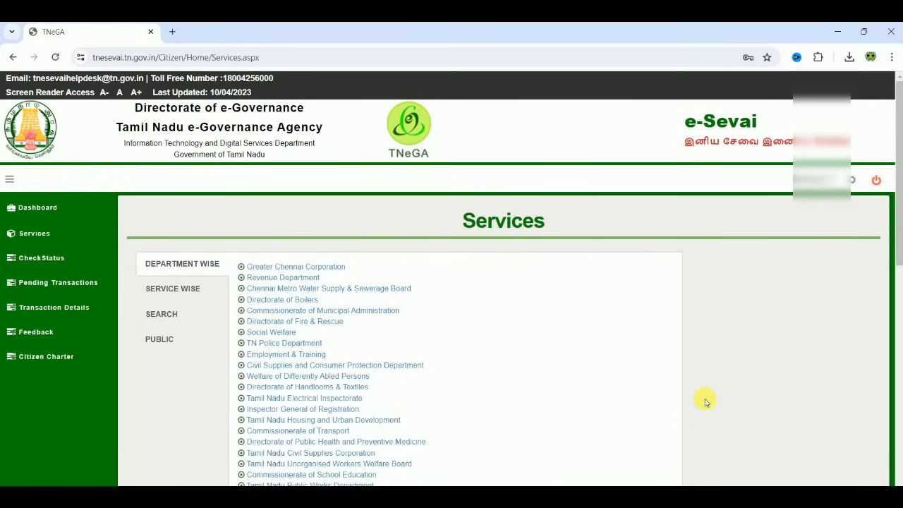
Under Commissionerate of Geology & Mining, start the CGM-101 clay/silt removal application
{"action": "scroll", "coordinate": [705, 401], "scroll_direction": "down", "scroll_amount": 5}
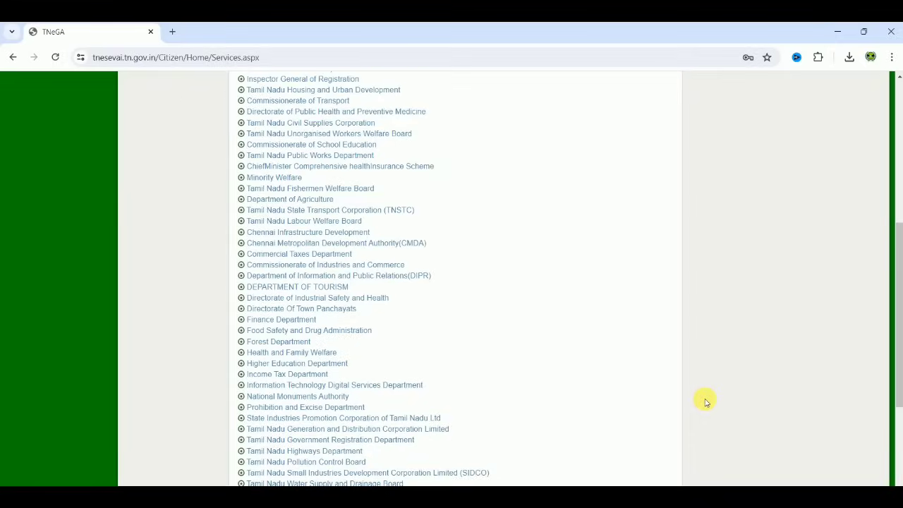
{"action": "scroll", "coordinate": [705, 401], "scroll_direction": "down", "scroll_amount": 1}
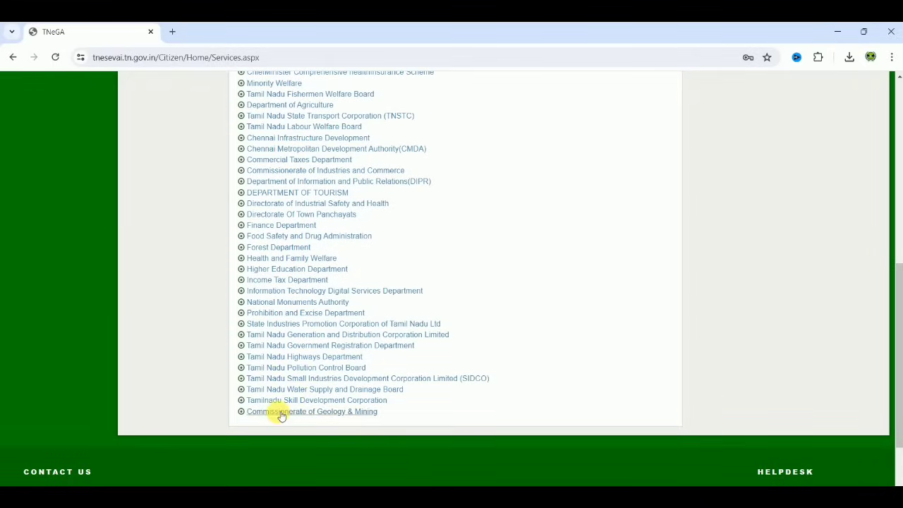
{"action": "left_click", "coordinate": [326, 414]}
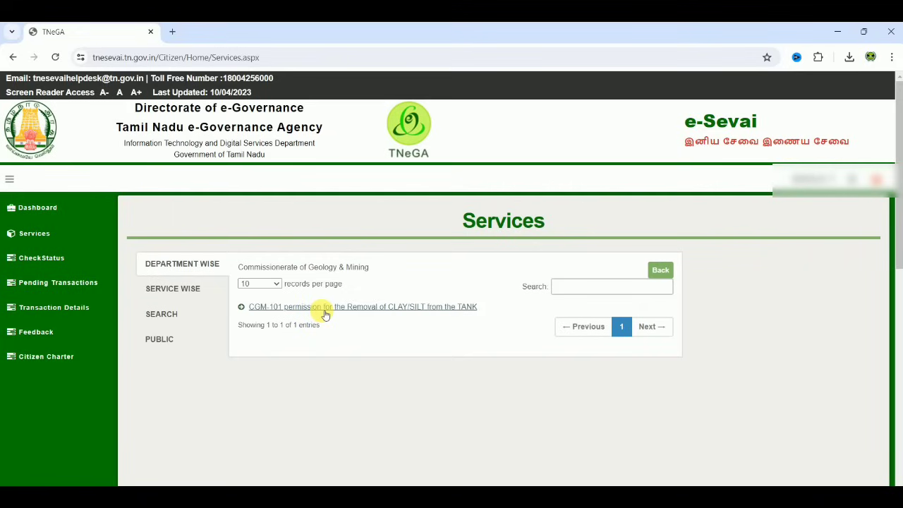
{"action": "left_click", "coordinate": [360, 307]}
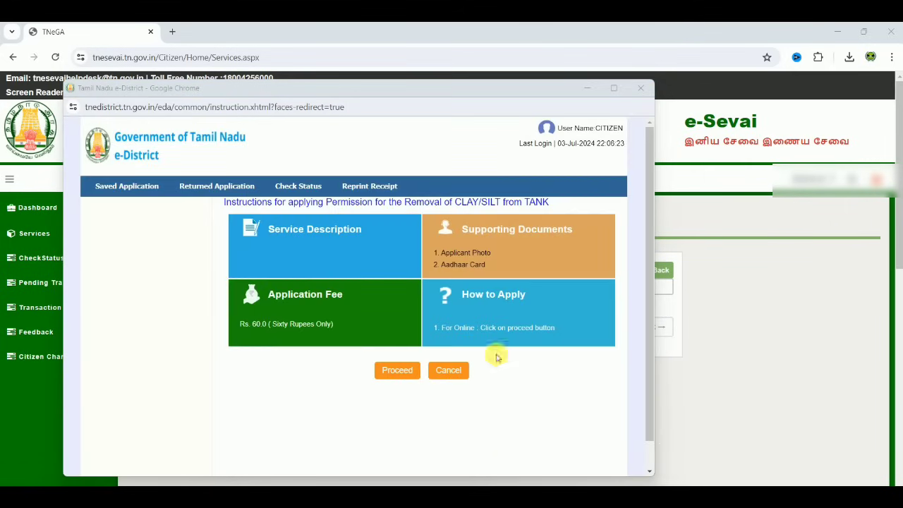
Proceed to the application in a maximized window and search the applicant's CAN by Aadhaar number
{"action": "left_click", "coordinate": [399, 371]}
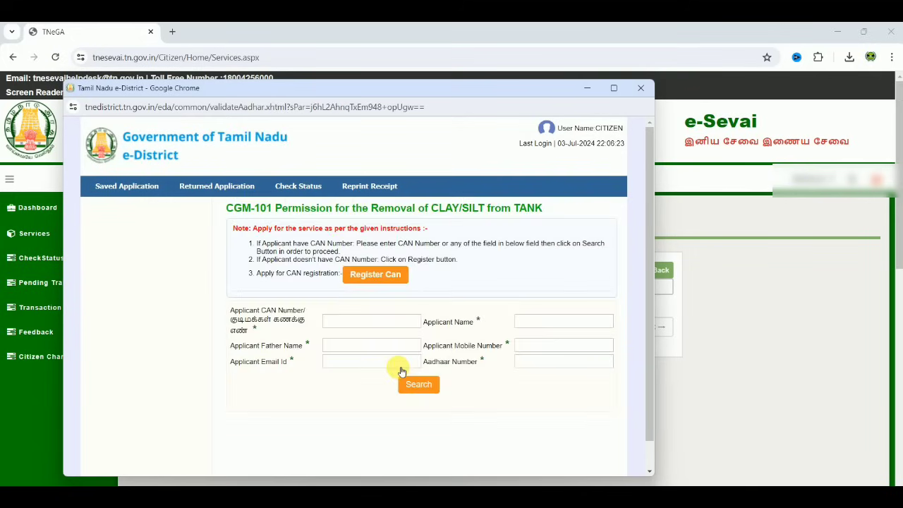
{"action": "key", "text": "super+Up"}
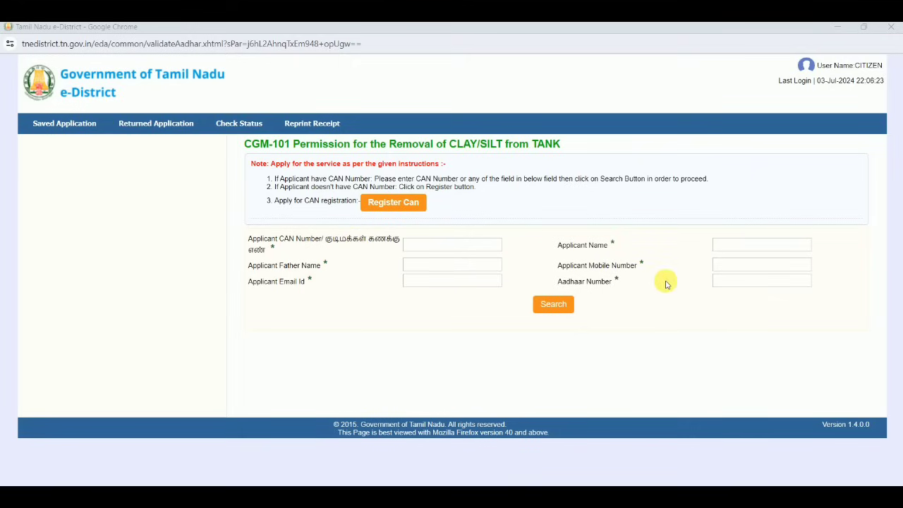
{"action": "left_click", "coordinate": [746, 282]}
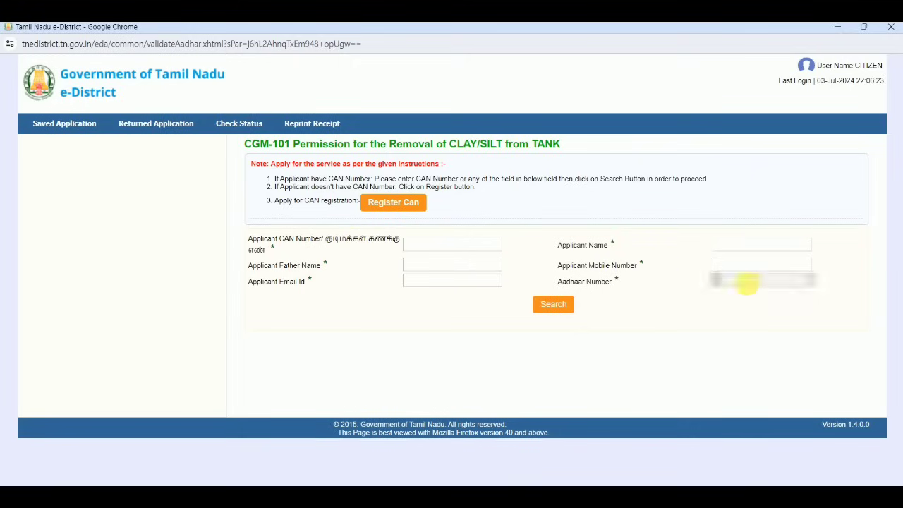
{"action": "type", "text": "123456789"}
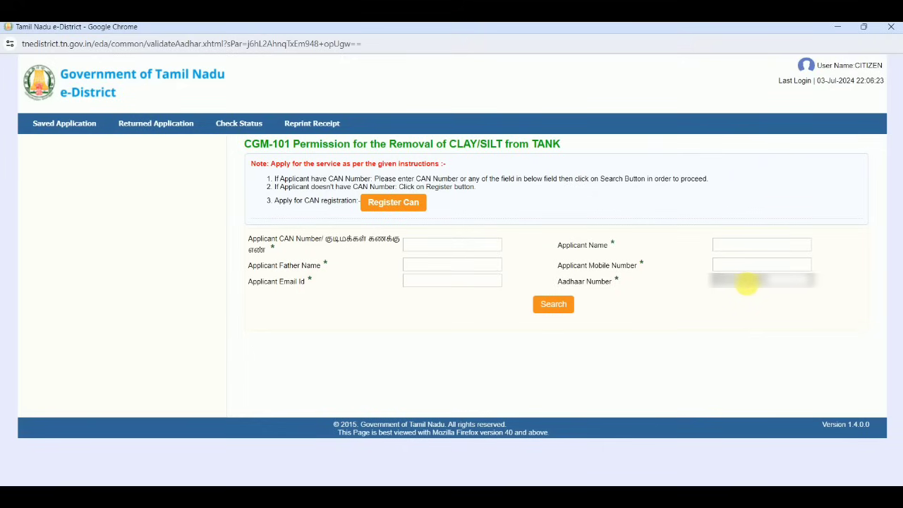
{"action": "left_click", "coordinate": [557, 307]}
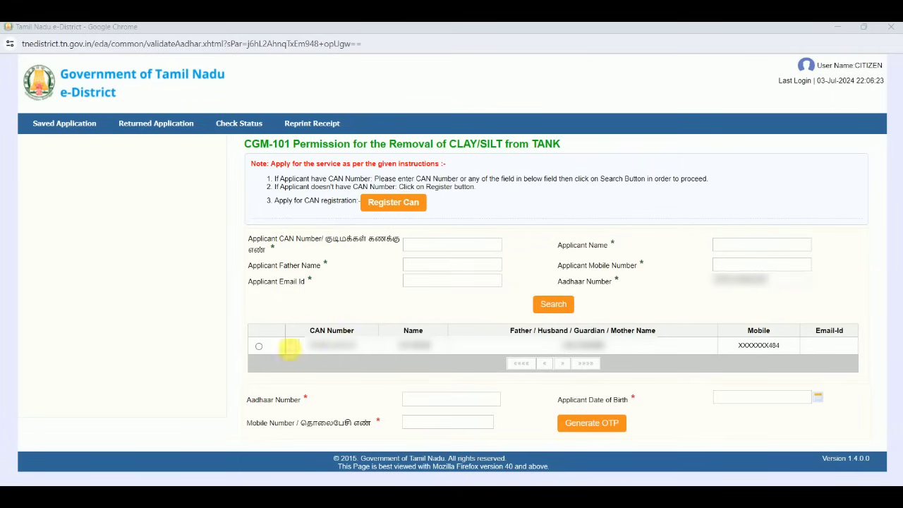
Select the applicant's CAN record and paste in their Aadhaar number for verification
{"action": "left_click", "coordinate": [259, 348]}
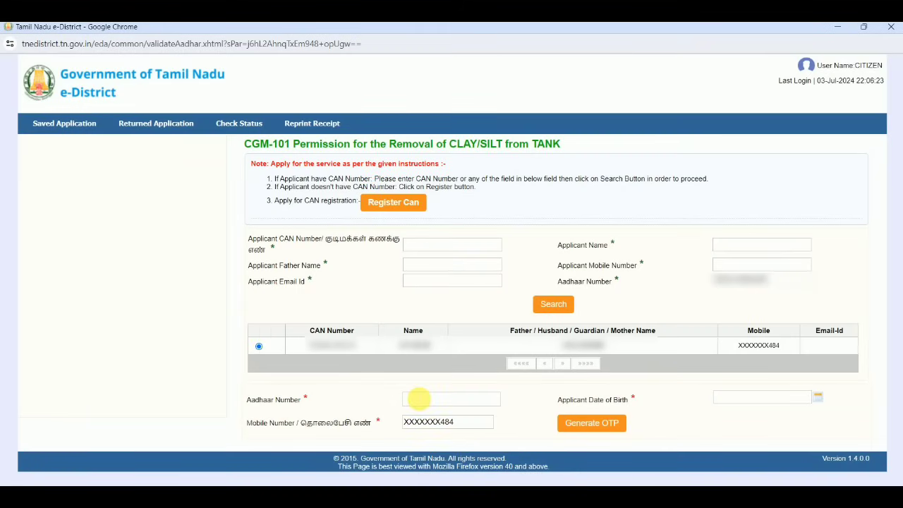
{"action": "left_click", "coordinate": [418, 399]}
{"action": "key", "text": "ctrl+v"}
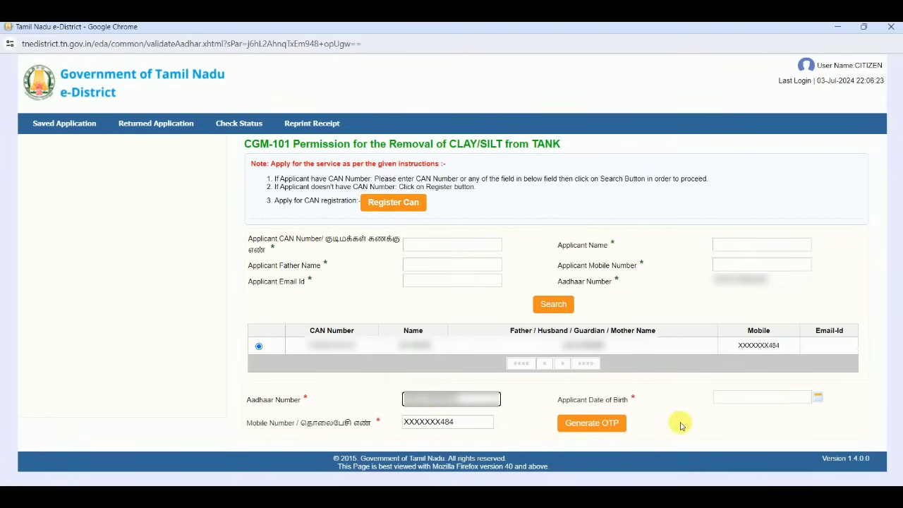
{"action": "left_click", "coordinate": [817, 397]}
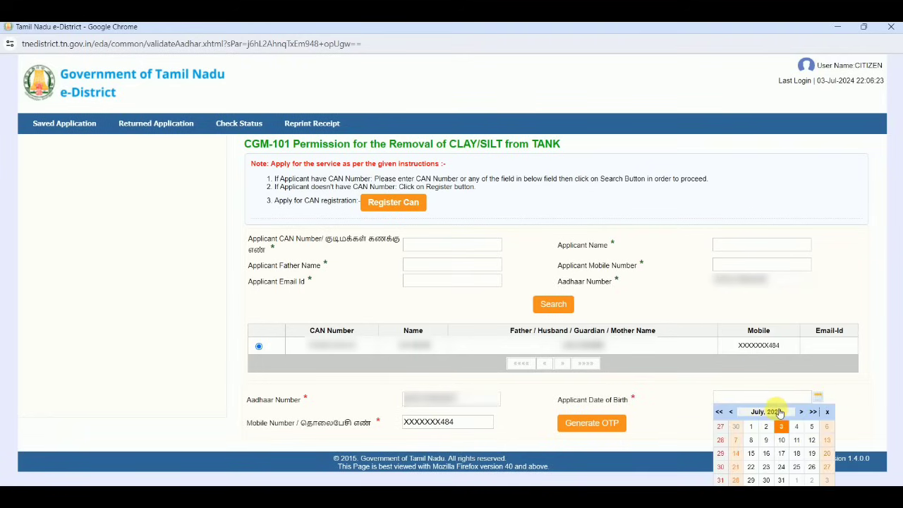
{"action": "left_click", "coordinate": [778, 411]}
{"action": "left_click", "coordinate": [786, 414]}
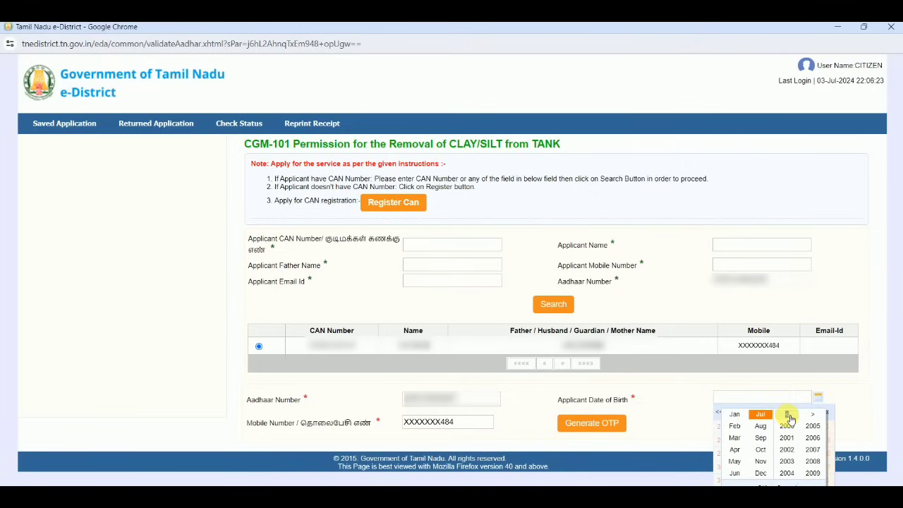
{"action": "left_click", "coordinate": [786, 414]}
{"action": "left_click", "coordinate": [787, 414]}
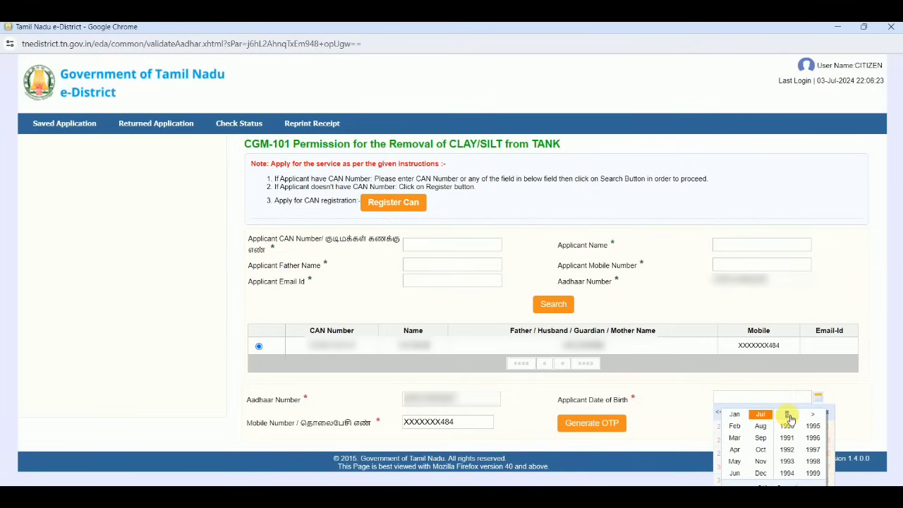
{"action": "left_click", "coordinate": [813, 461]}
{"action": "left_click", "coordinate": [736, 449]}
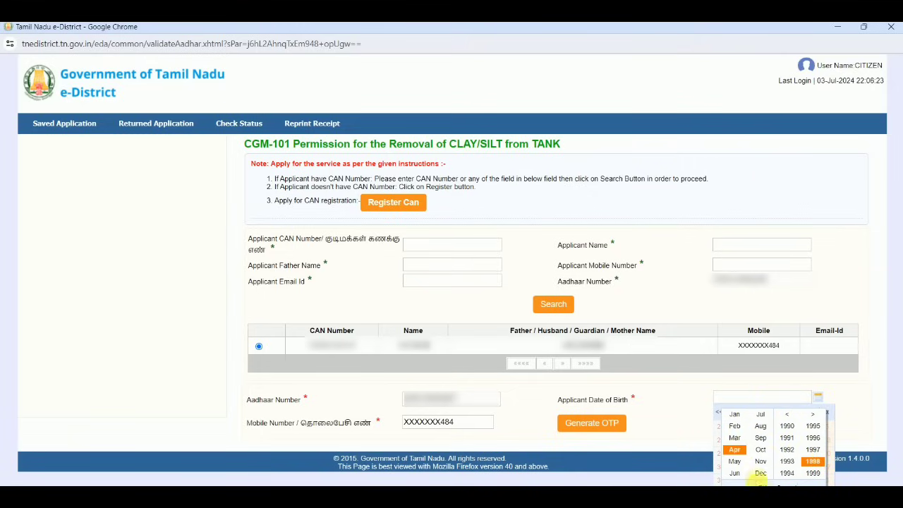
{"action": "left_click", "coordinate": [763, 483]}
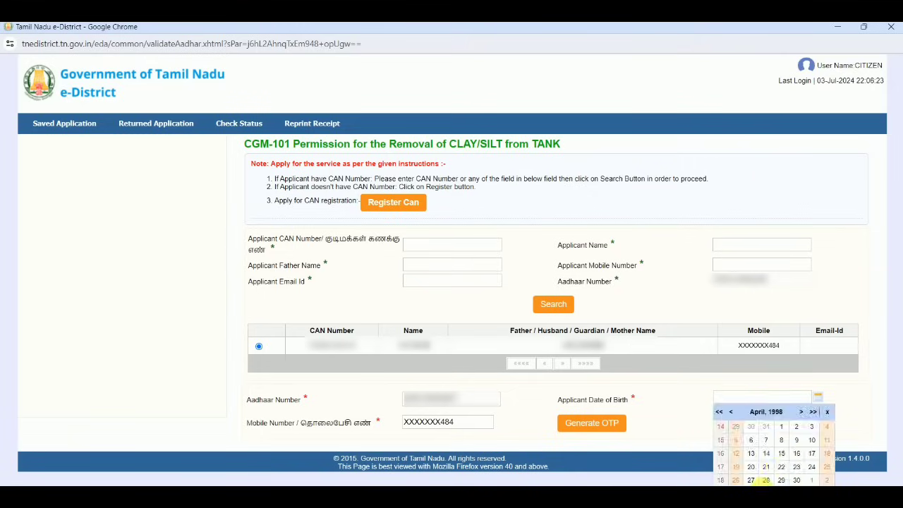
{"action": "left_click", "coordinate": [812, 467]}
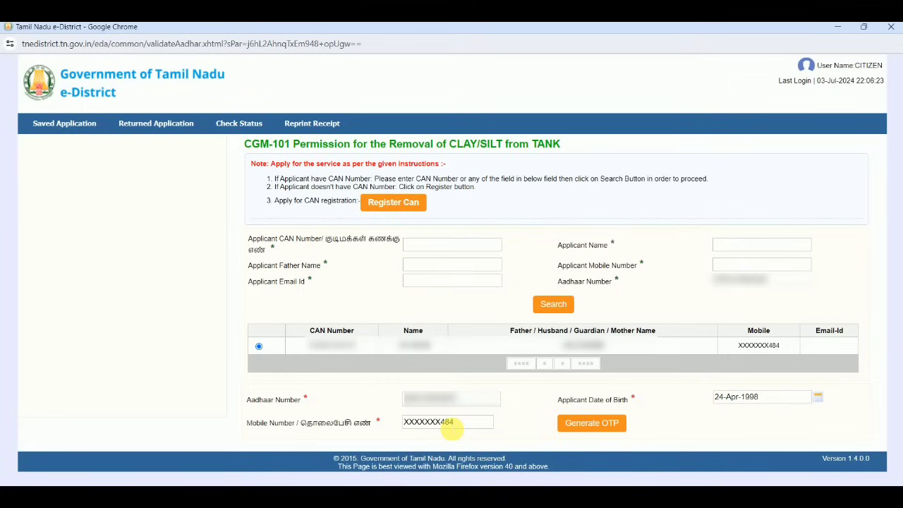
{"action": "left_click", "coordinate": [610, 426]}
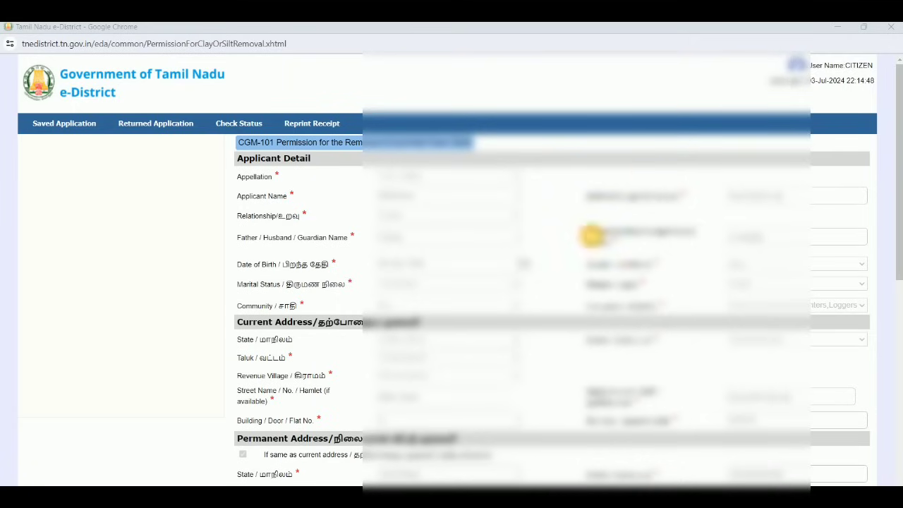
Paste the applicant's Aadhaar number into the Details to be Filled by the Applicant section
{"action": "scroll", "coordinate": [592, 236], "scroll_direction": "down", "scroll_amount": 4}
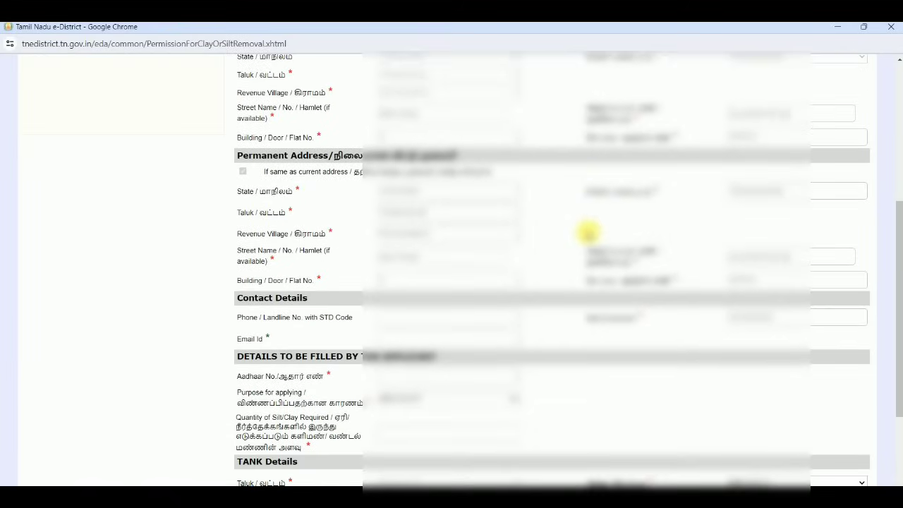
{"action": "scroll", "coordinate": [589, 232], "scroll_direction": "down", "scroll_amount": 3}
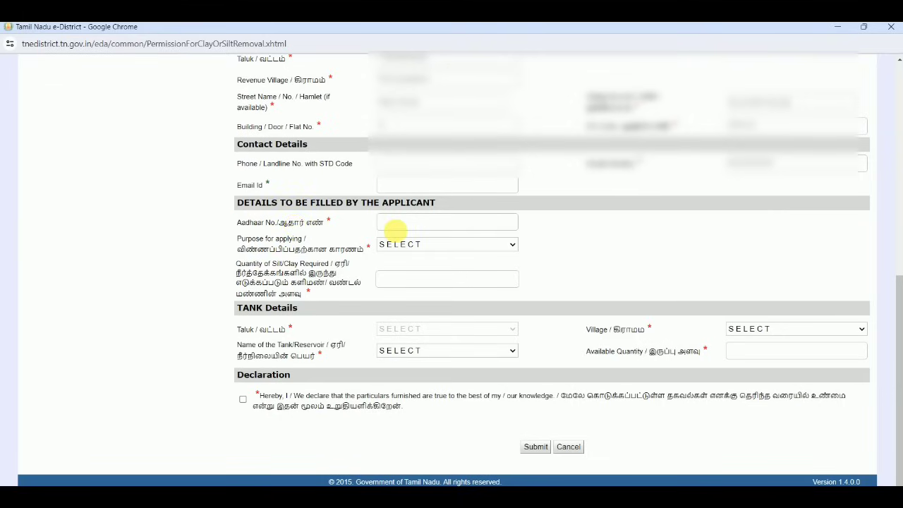
{"action": "left_click", "coordinate": [397, 224]}
{"action": "key", "text": "ctrl+v"}
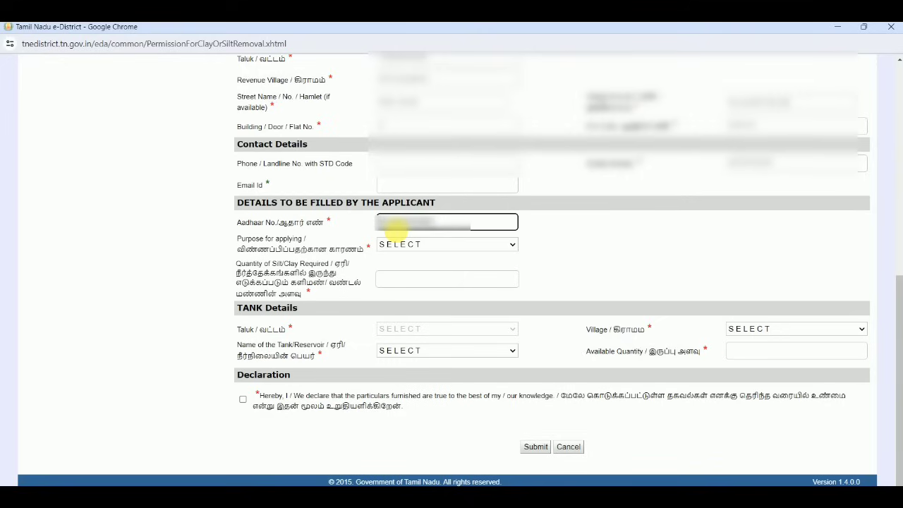
{"action": "left_click", "coordinate": [602, 247]}
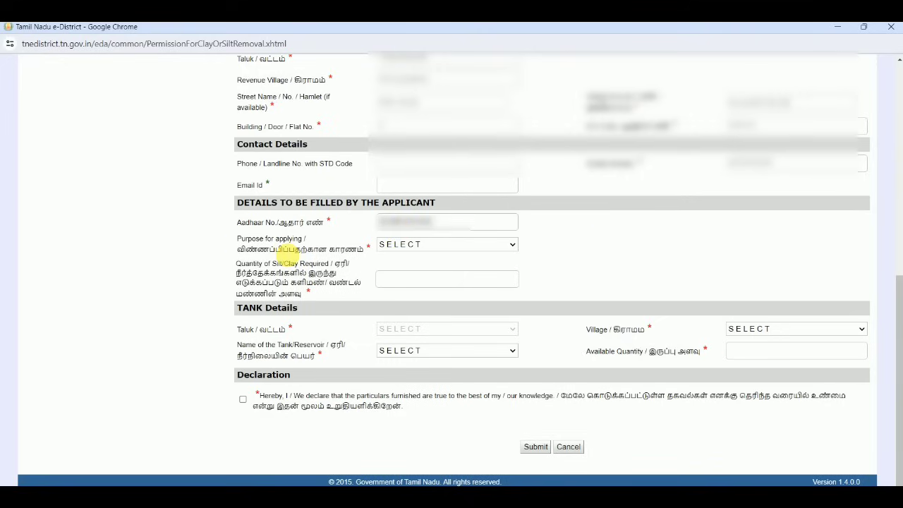
Set the purpose for applying to For Agricultural Purpose
{"action": "left_click", "coordinate": [392, 245]}
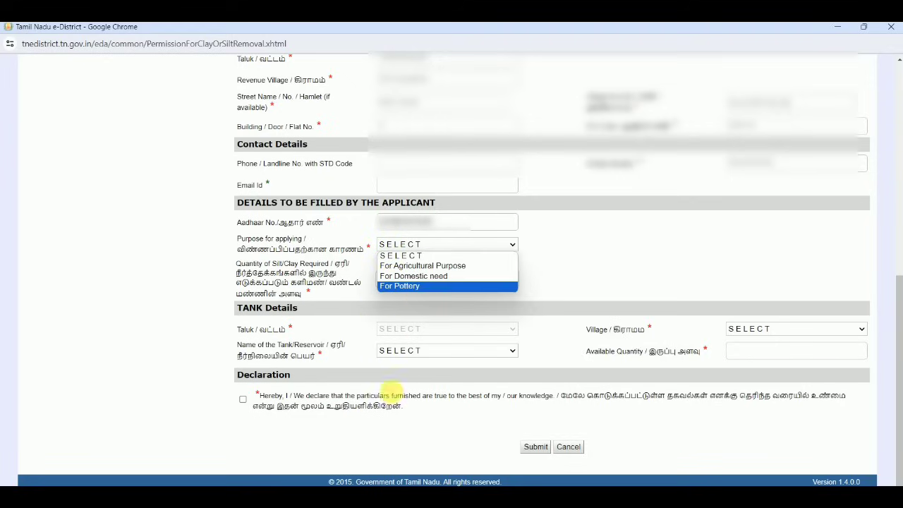
{"action": "key", "text": "Escape"}
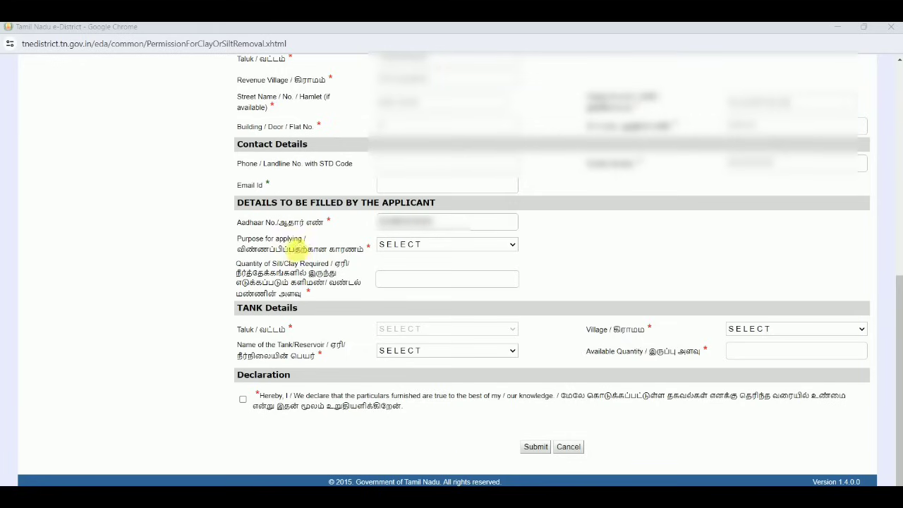
{"action": "left_click", "coordinate": [387, 245]}
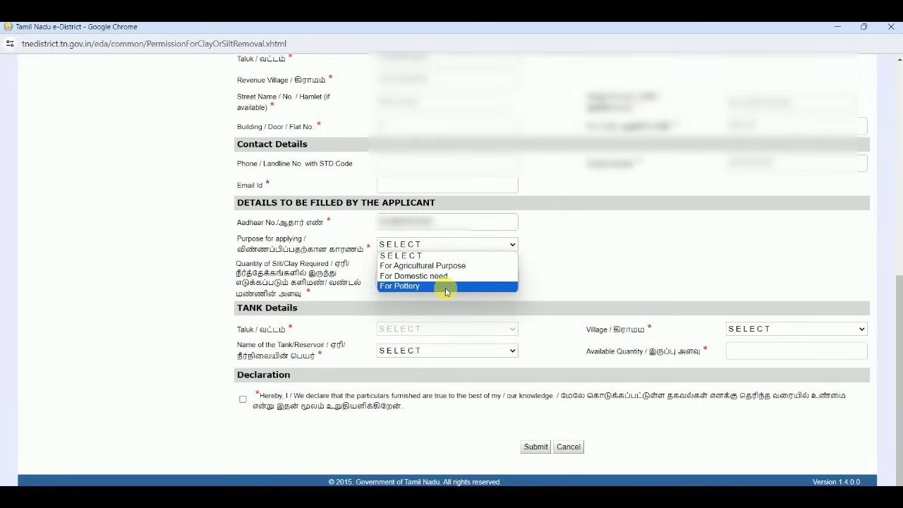
{"action": "left_click", "coordinate": [437, 266]}
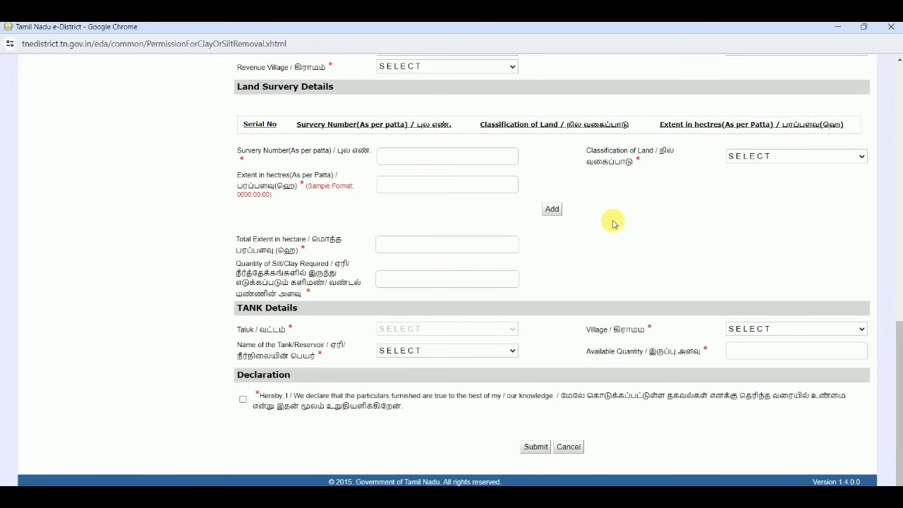
Set the land's district to Tiruvannamalai and taluk to Thandrampet
{"action": "scroll", "coordinate": [612, 224], "scroll_direction": "up", "scroll_amount": 1}
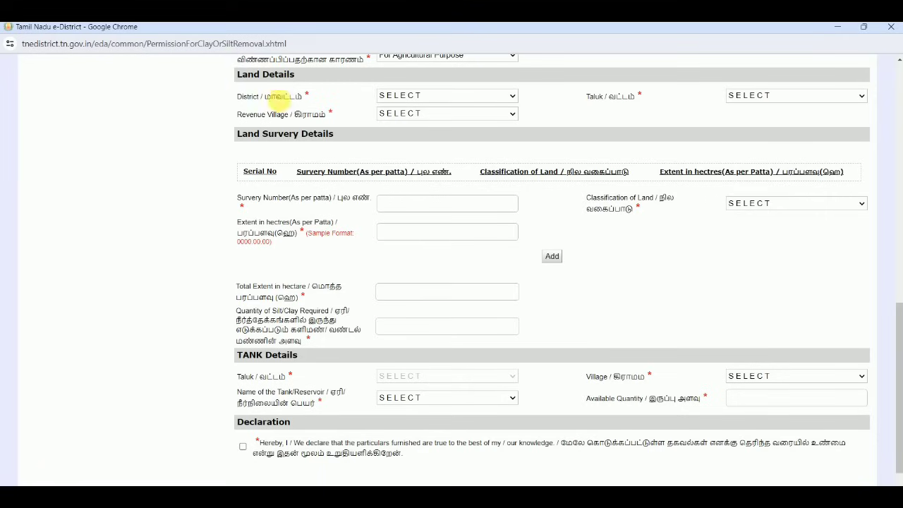
{"action": "left_click", "coordinate": [442, 97]}
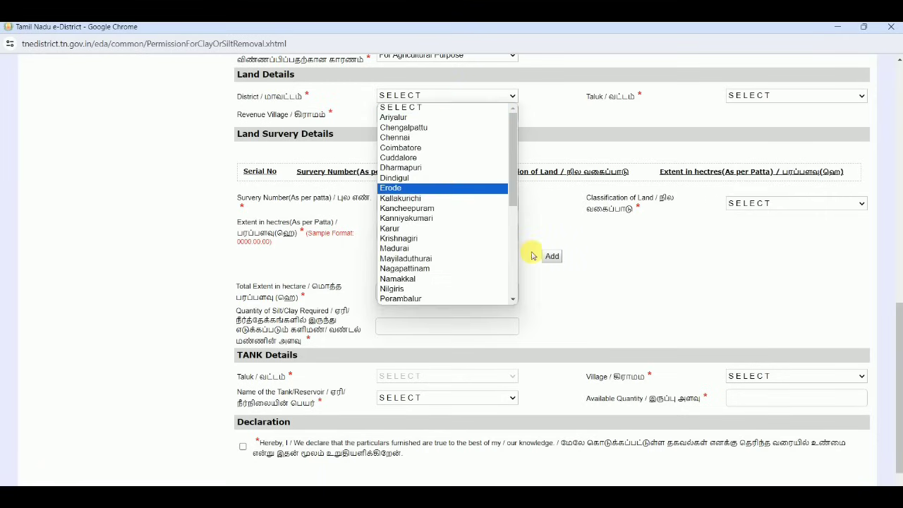
{"action": "left_click", "coordinate": [512, 282]}
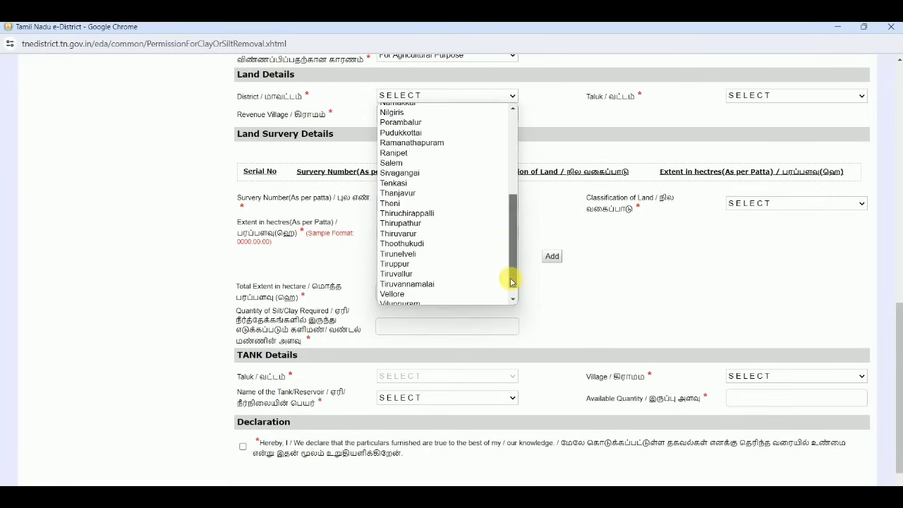
{"action": "left_click", "coordinate": [473, 284]}
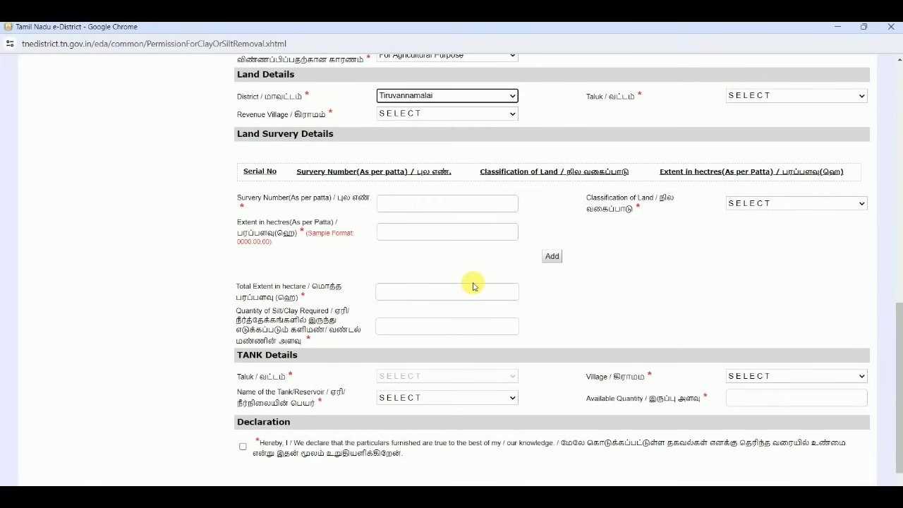
{"action": "left_click", "coordinate": [734, 95]}
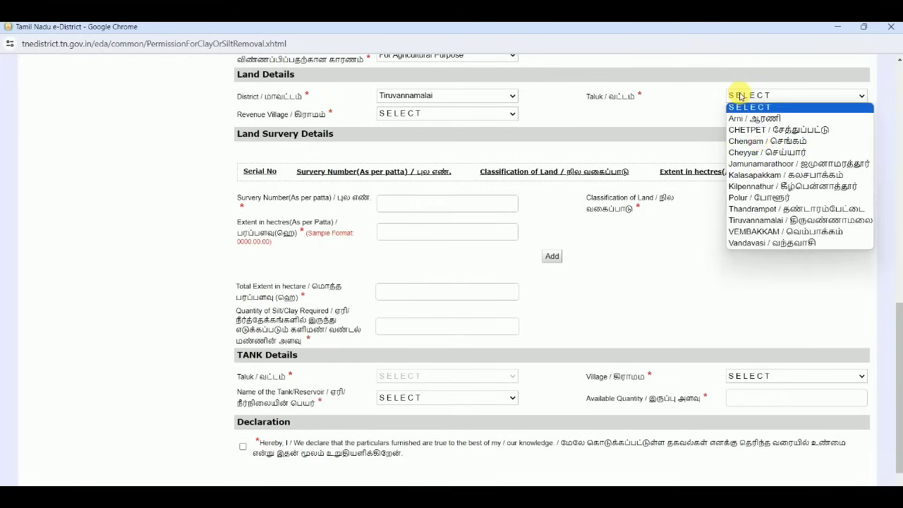
{"action": "left_click", "coordinate": [783, 209]}
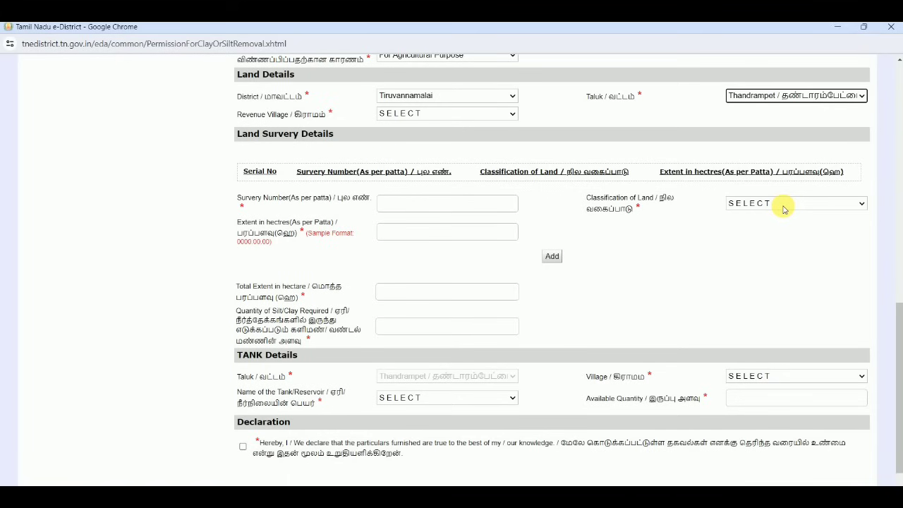
Choose revenue village Se. Gudaloor (055) and enter survey number 10
{"action": "left_click", "coordinate": [459, 115]}
{"action": "key", "text": "s"}
{"action": "key", "text": "e"}
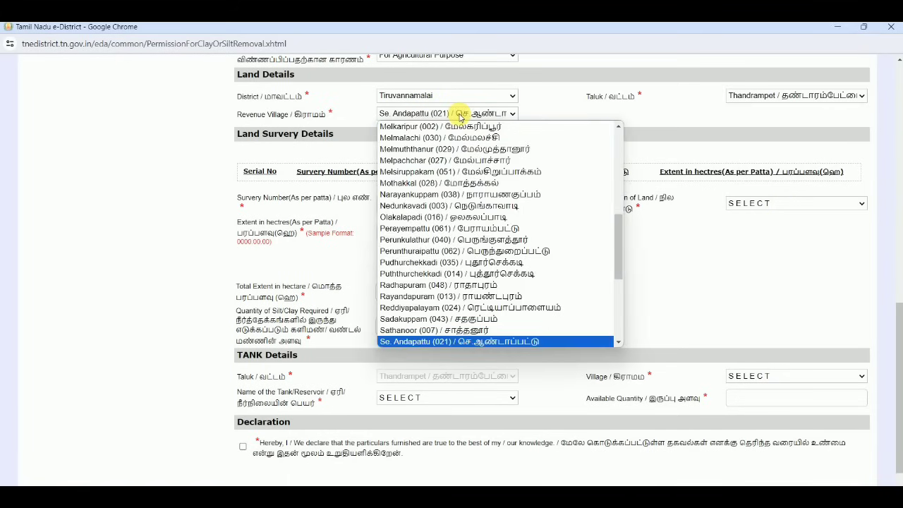
{"action": "key", "text": "Down"}
{"action": "key", "text": "Return"}
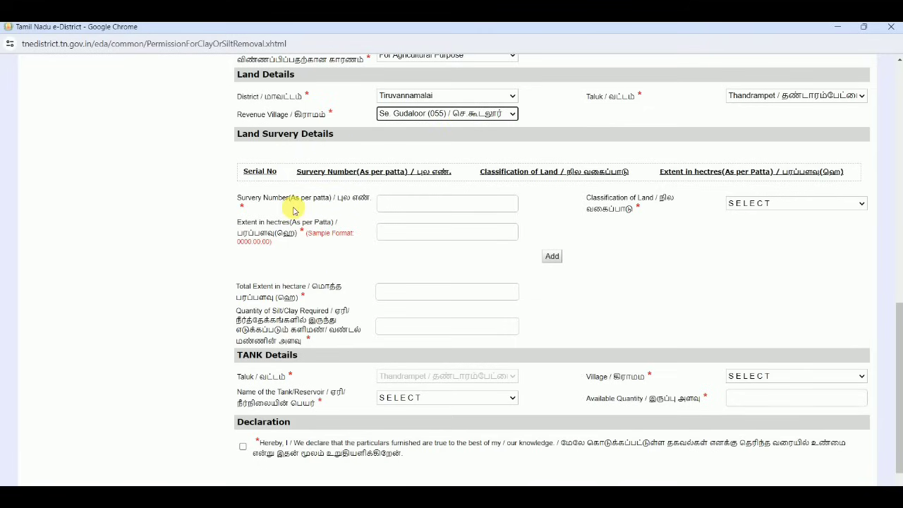
{"action": "left_click", "coordinate": [441, 202]}
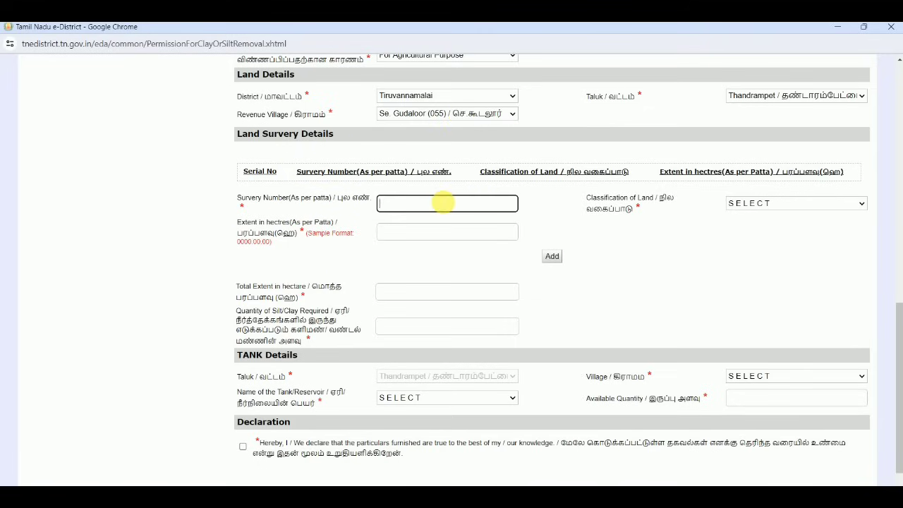
{"action": "type", "text": "10"}
{"action": "left_click", "coordinate": [753, 204]}
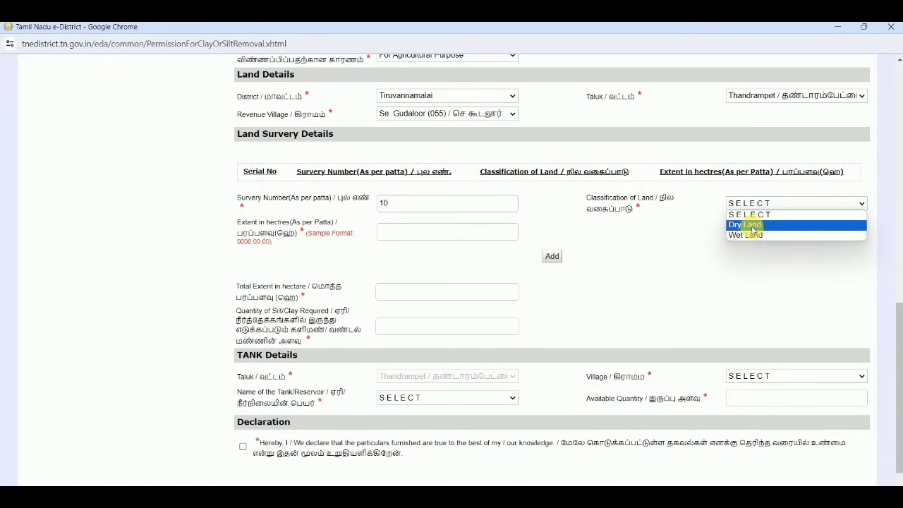
Add survey 10 as Dry Land with an extent of 0.40
{"action": "left_click", "coordinate": [753, 226]}
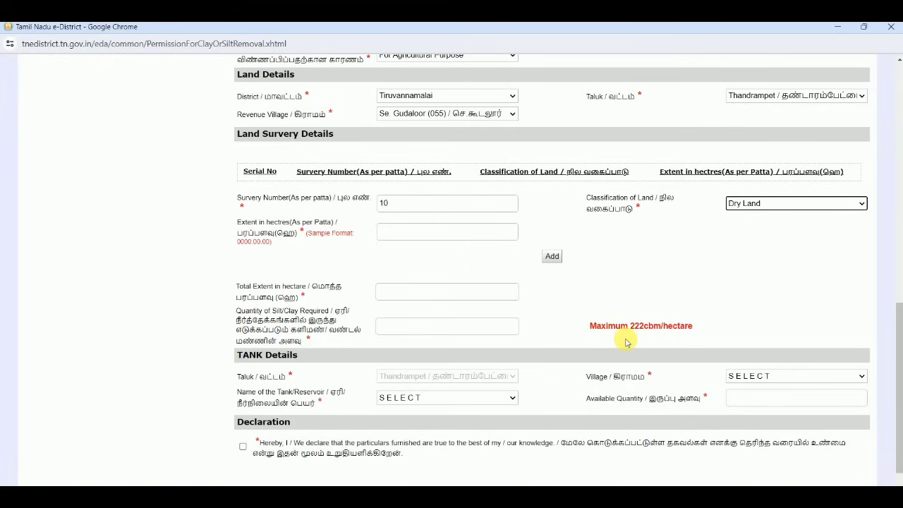
{"action": "left_click", "coordinate": [737, 203]}
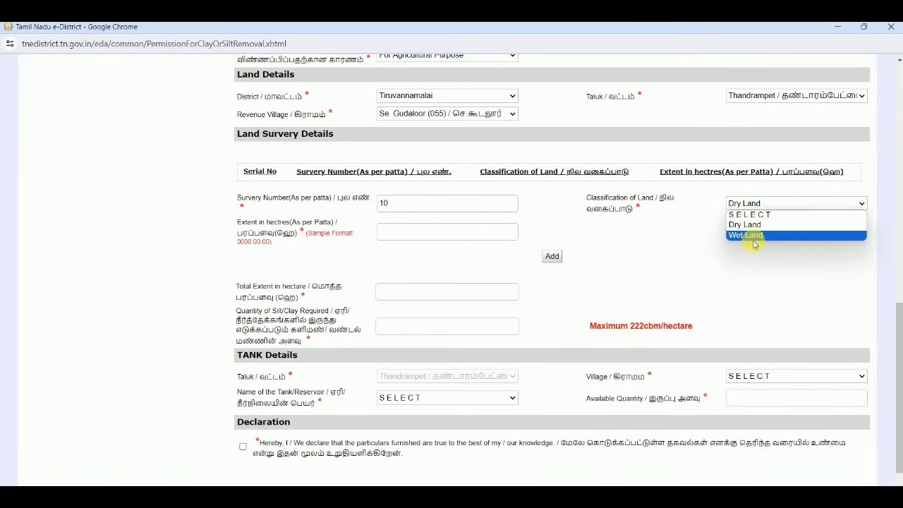
{"action": "left_click", "coordinate": [748, 235]}
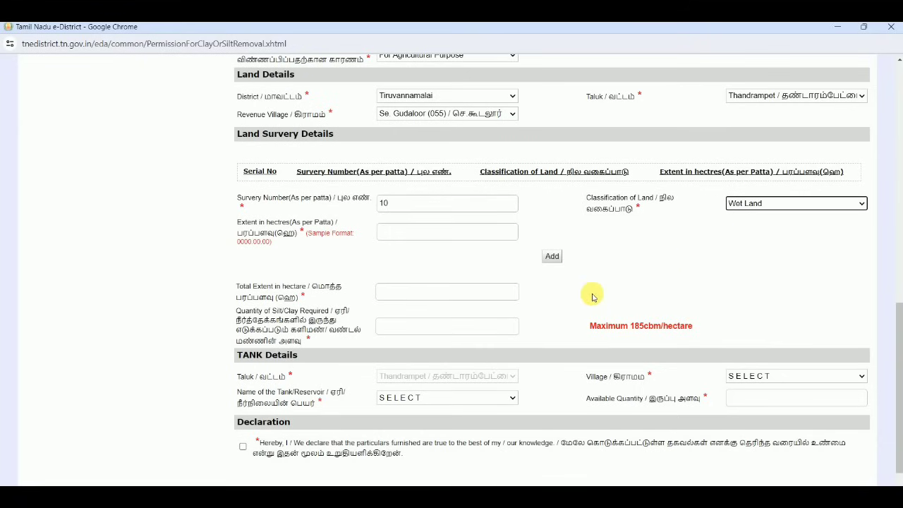
{"action": "left_click", "coordinate": [734, 204]}
{"action": "left_click", "coordinate": [744, 233]}
{"action": "key", "text": "Up"}
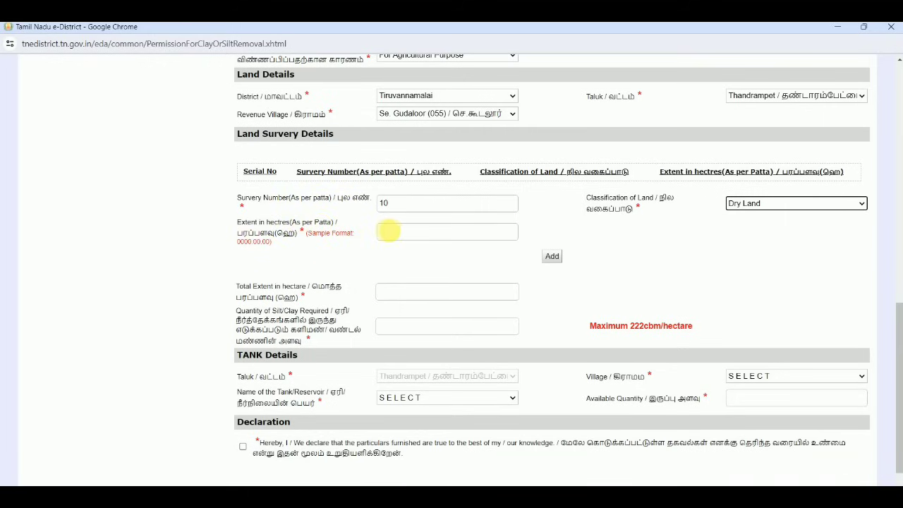
{"action": "left_click", "coordinate": [389, 231]}
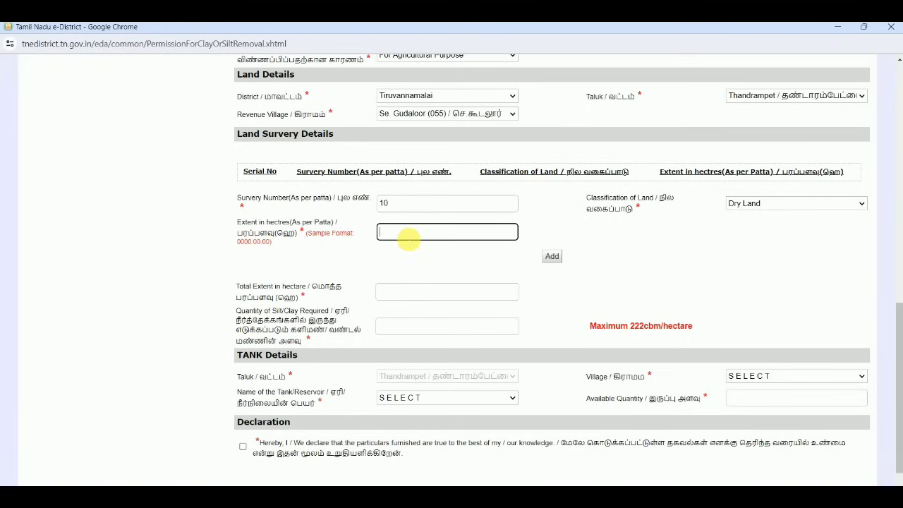
{"action": "type", "text": "0.40"}
{"action": "left_click", "coordinate": [419, 261]}
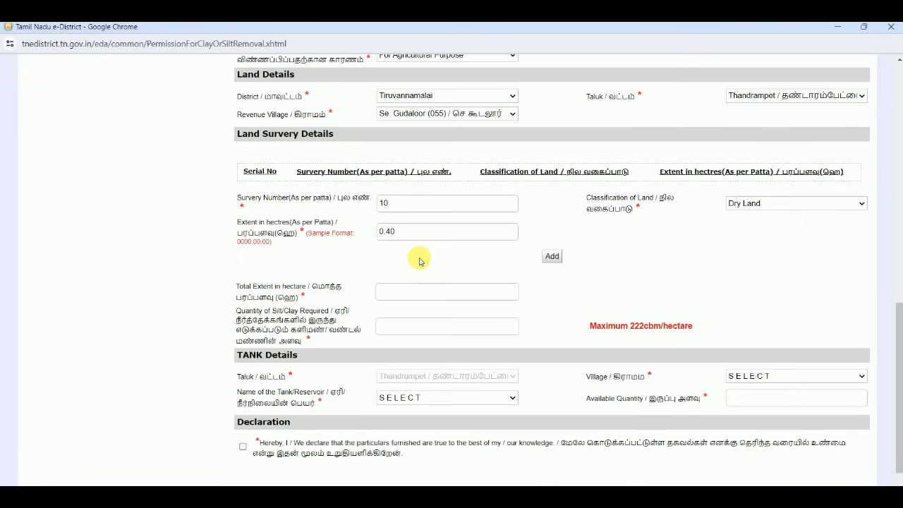
{"action": "left_click", "coordinate": [552, 258]}
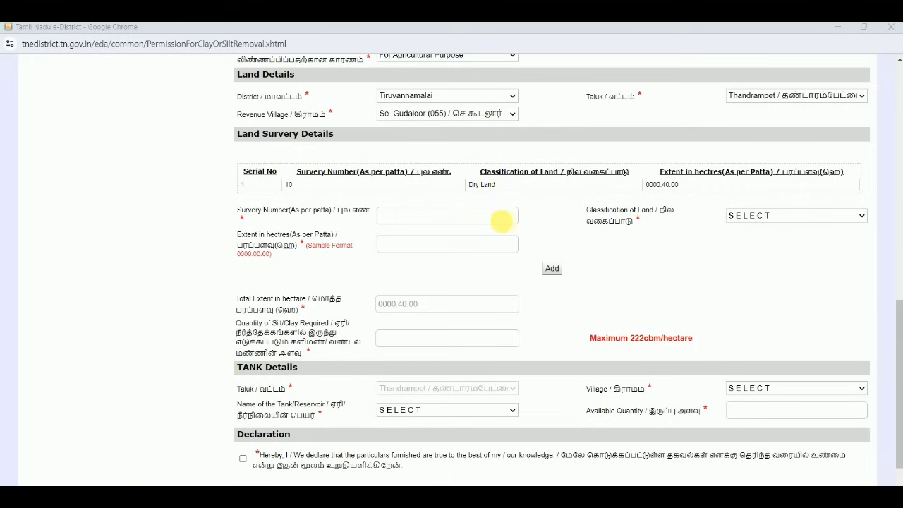
Add survey 15 as Dry Land with an extent of 040.00.00
{"action": "left_click", "coordinate": [500, 220]}
{"action": "type", "text": "15"}
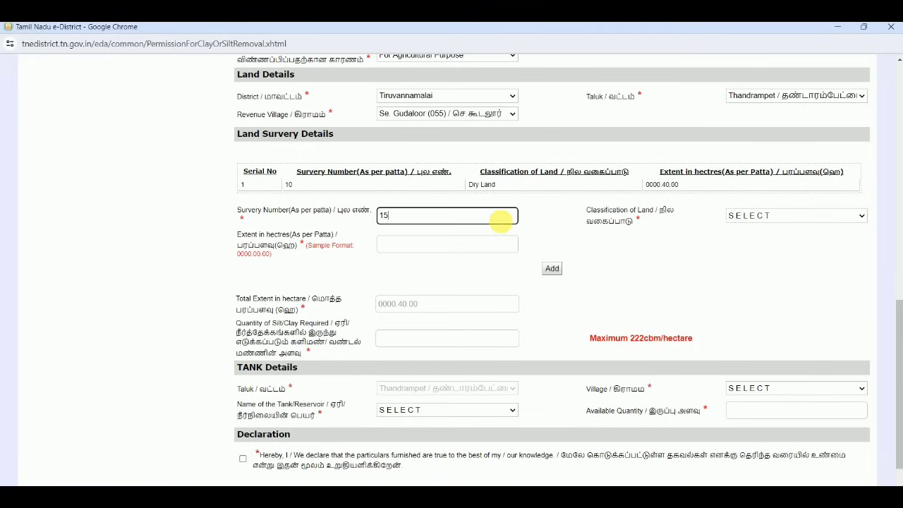
{"action": "left_click", "coordinate": [770, 215]}
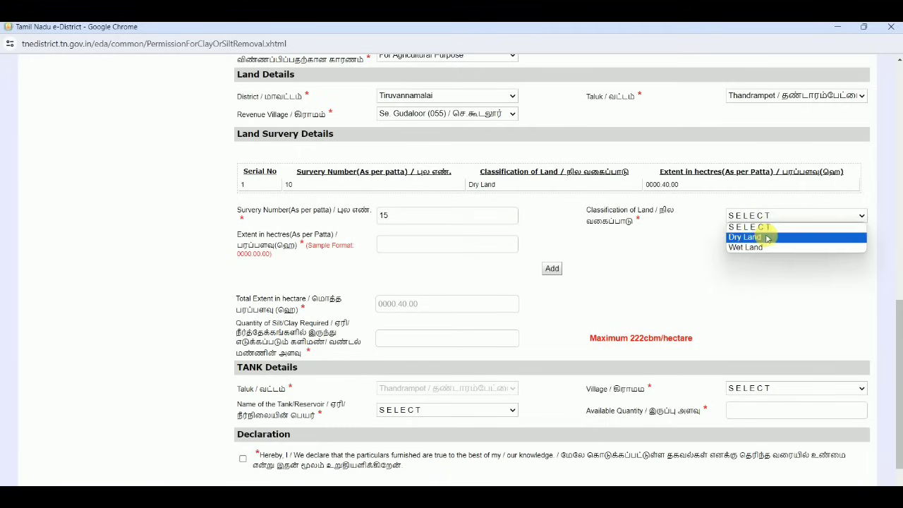
{"action": "left_click", "coordinate": [767, 238]}
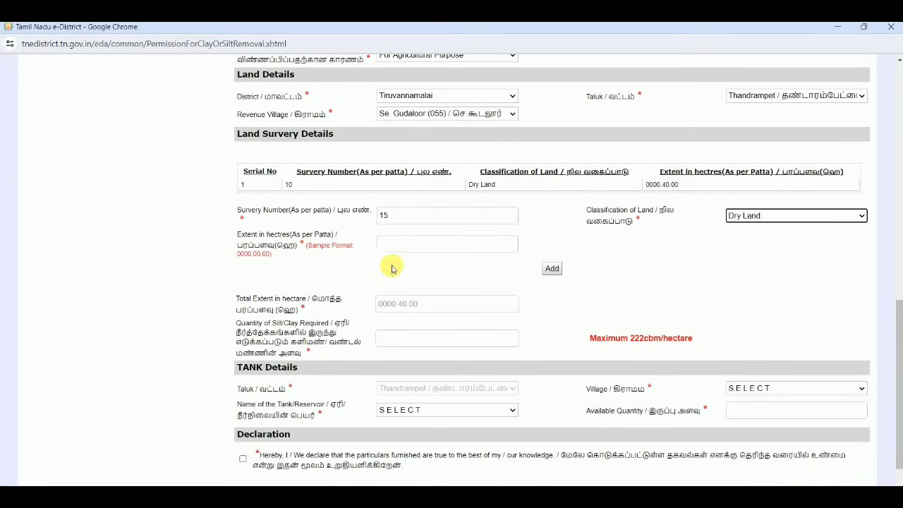
{"action": "left_click", "coordinate": [405, 249]}
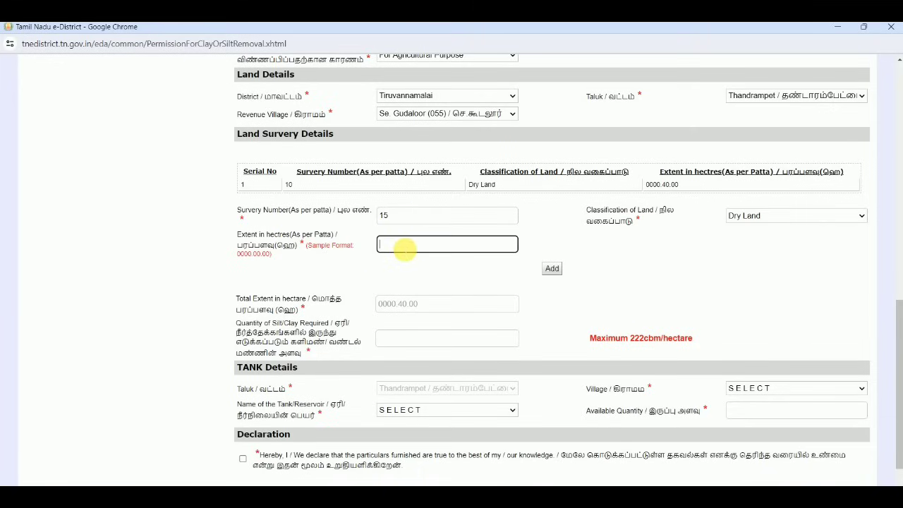
{"action": "type", "text": "040.00.00"}
{"action": "left_click", "coordinate": [432, 265]}
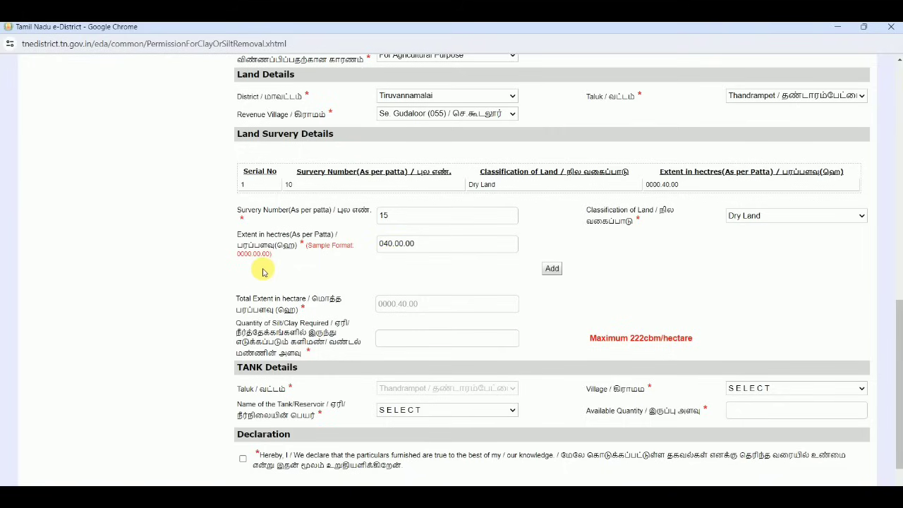
{"action": "left_click", "coordinate": [552, 270]}
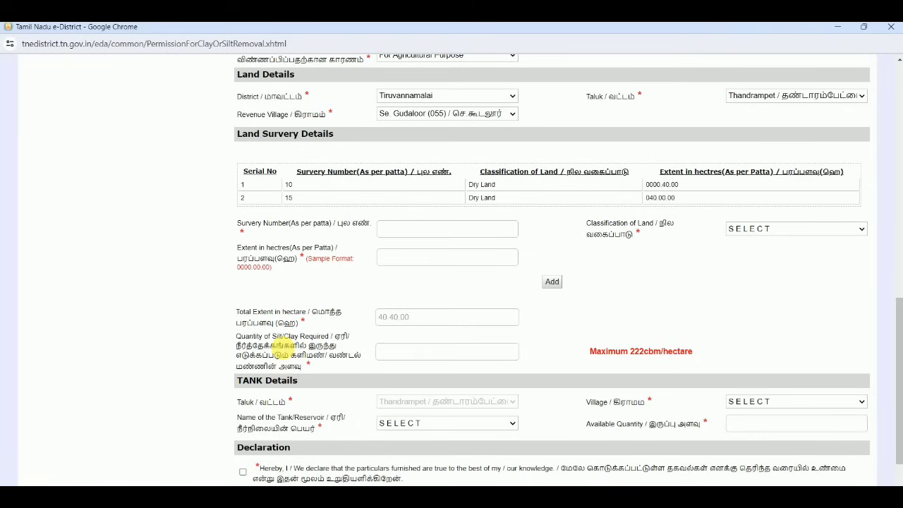
Enter the silt/clay quantity, trying 250 and 220 before settling on 800, then switch to the unit converter
{"action": "left_click", "coordinate": [379, 350]}
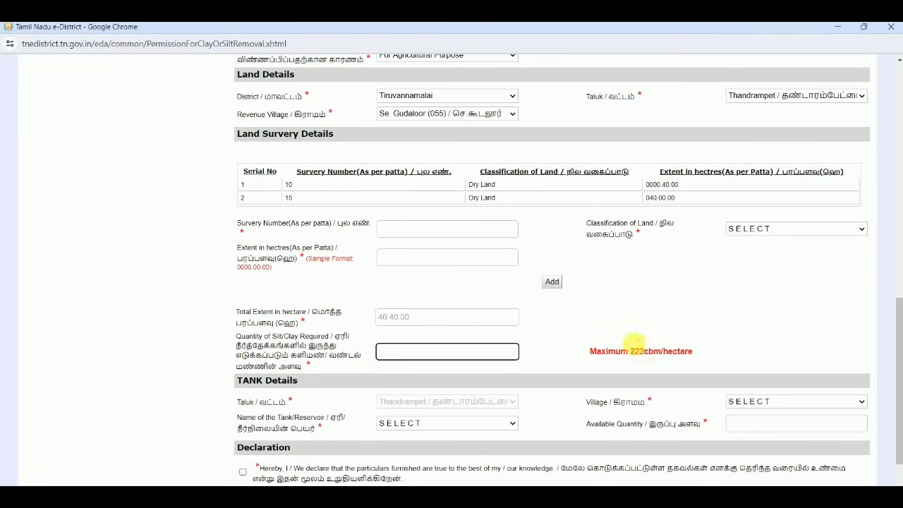
{"action": "type", "text": "250"}
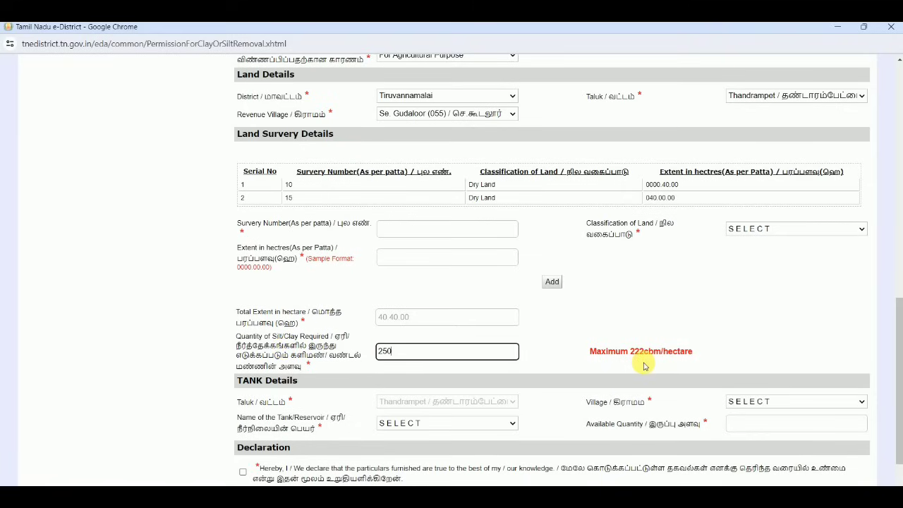
{"action": "left_click", "coordinate": [582, 351]}
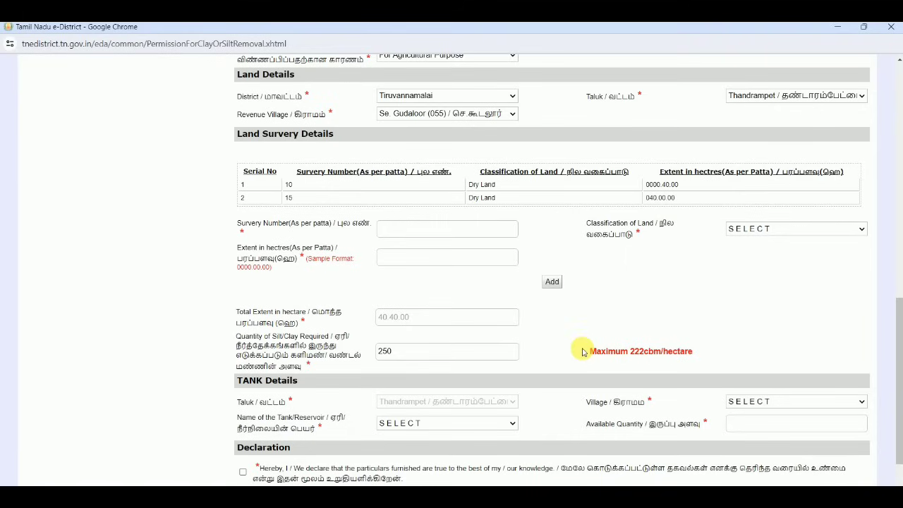
{"action": "double_click", "coordinate": [444, 349]}
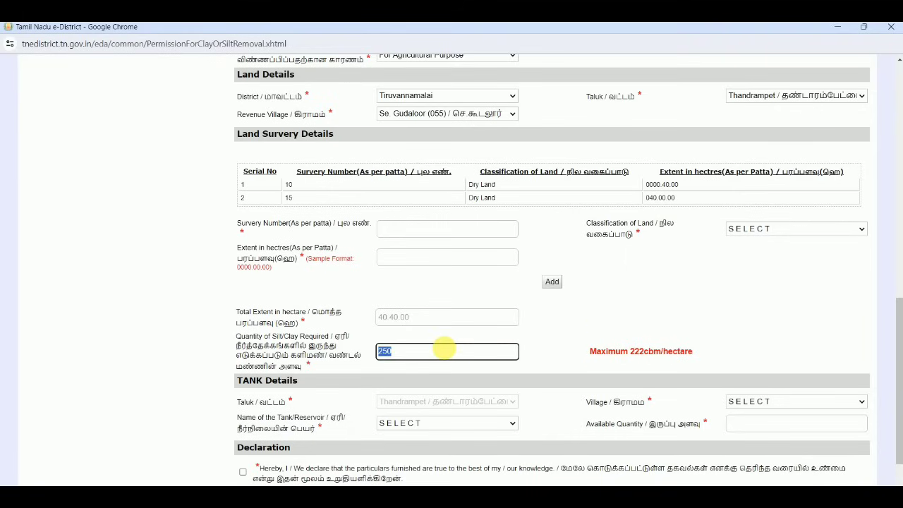
{"action": "type", "text": "220"}
{"action": "left_click", "coordinate": [696, 360]}
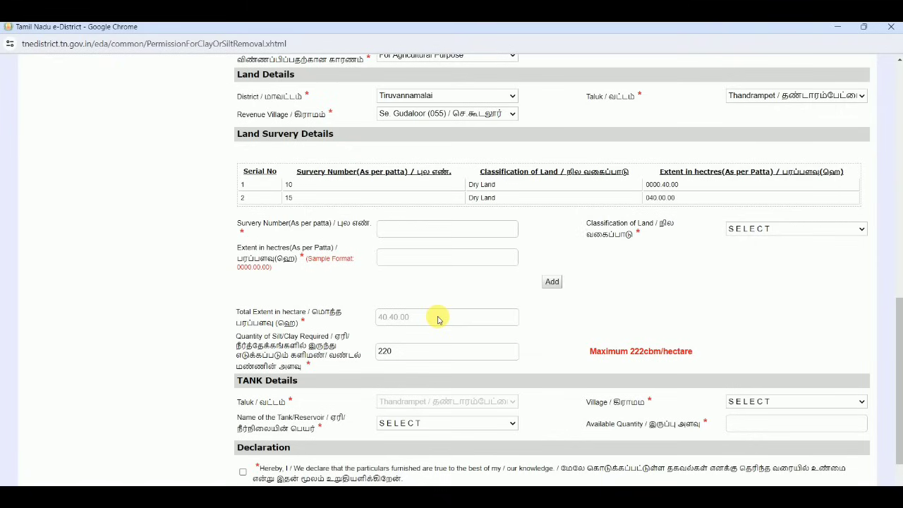
{"action": "double_click", "coordinate": [428, 352]}
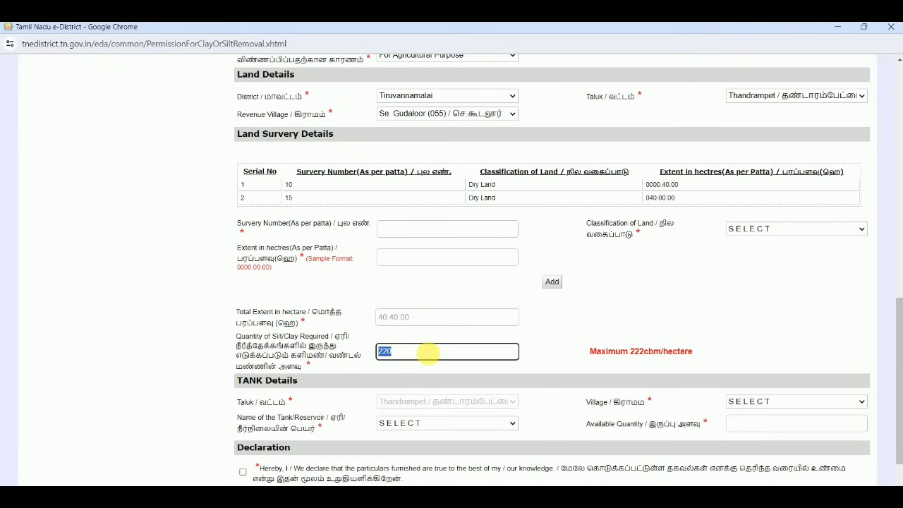
{"action": "type", "text": "800"}
{"action": "left_click", "coordinate": [616, 326]}
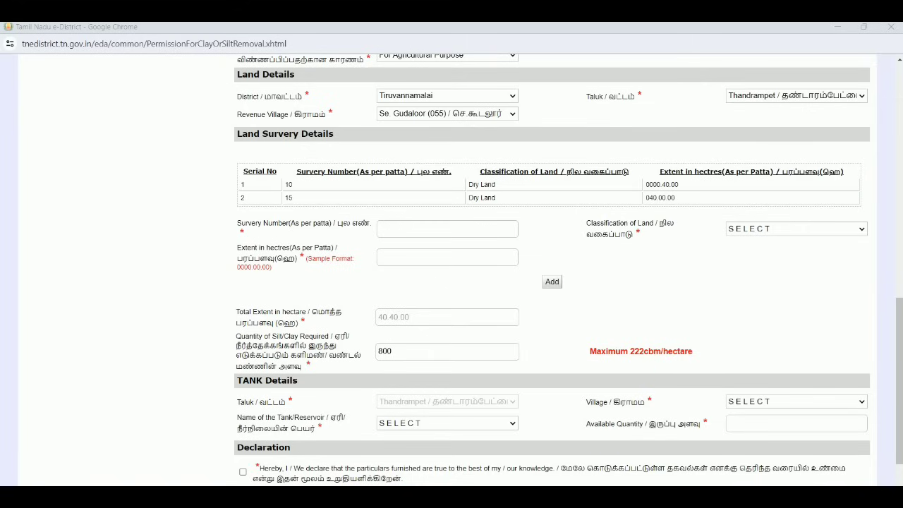
{"action": "key", "text": "alt+Tab"}
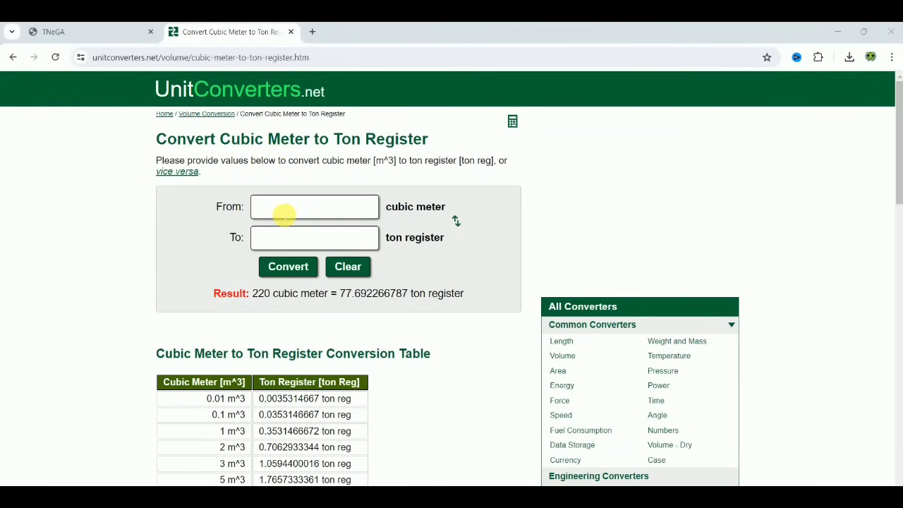
Convert 220 cubic meters to 77.692266787 ton register, then return to the e-District form
{"action": "left_click", "coordinate": [283, 213]}
{"action": "type", "text": "220"}
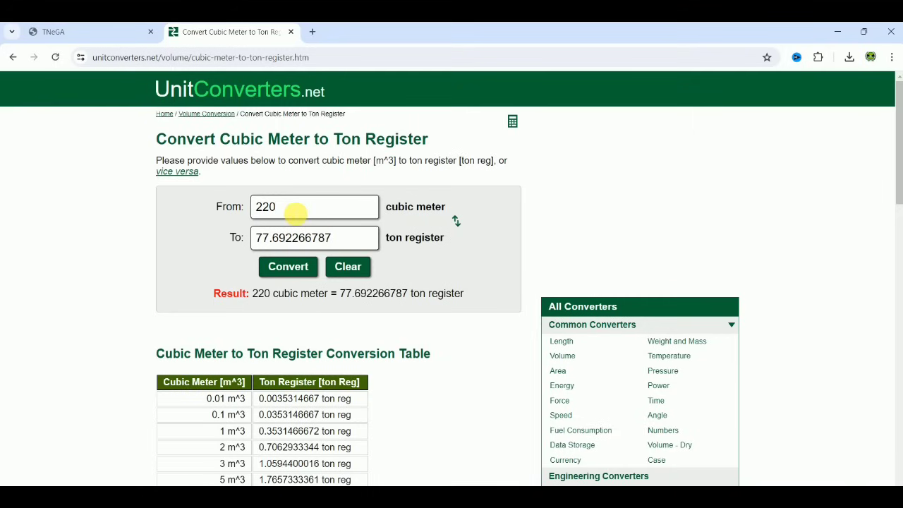
{"action": "left_click", "coordinate": [307, 267]}
{"action": "mouse_move", "coordinate": [620, 497]}
{"action": "left_click", "coordinate": [761, 462]}
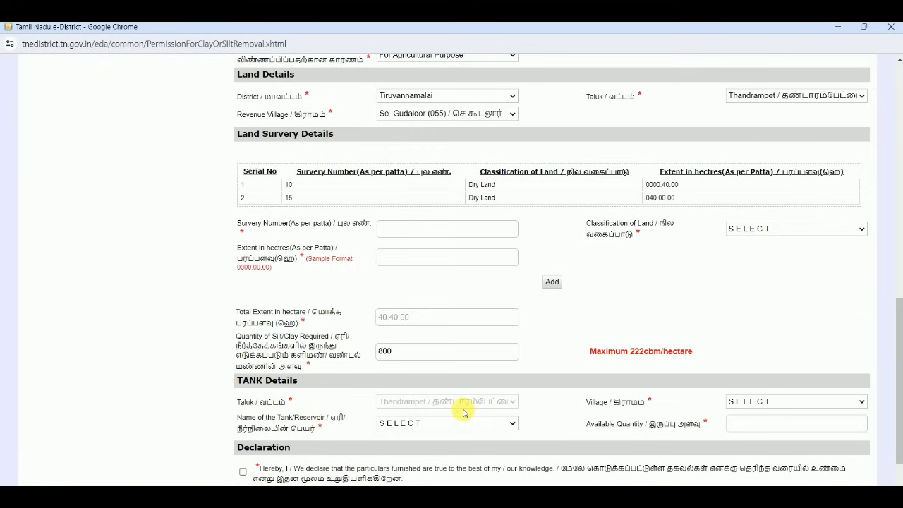
Set the tank village to Se. Gudaloor (055) and the tank/reservoir to Chitheri
{"action": "left_click", "coordinate": [741, 402]}
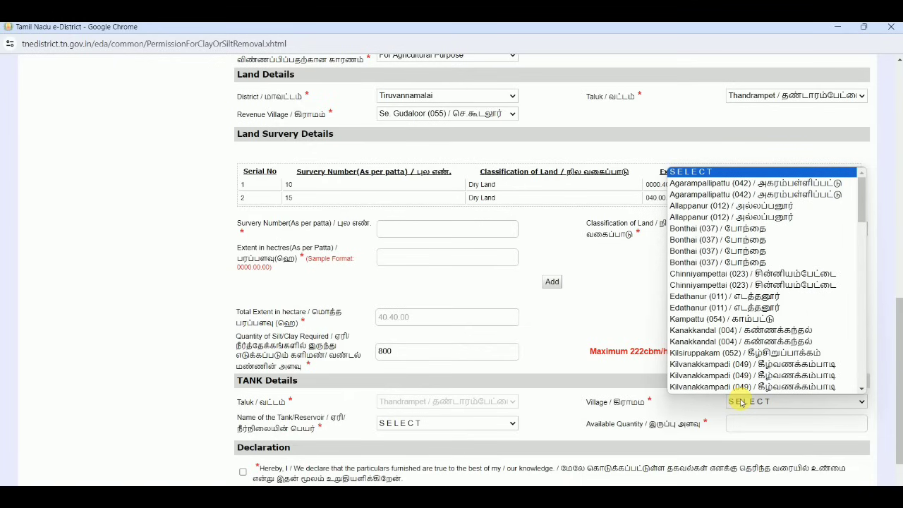
{"action": "type", "text": "se. g"}
{"action": "key", "text": "Return"}
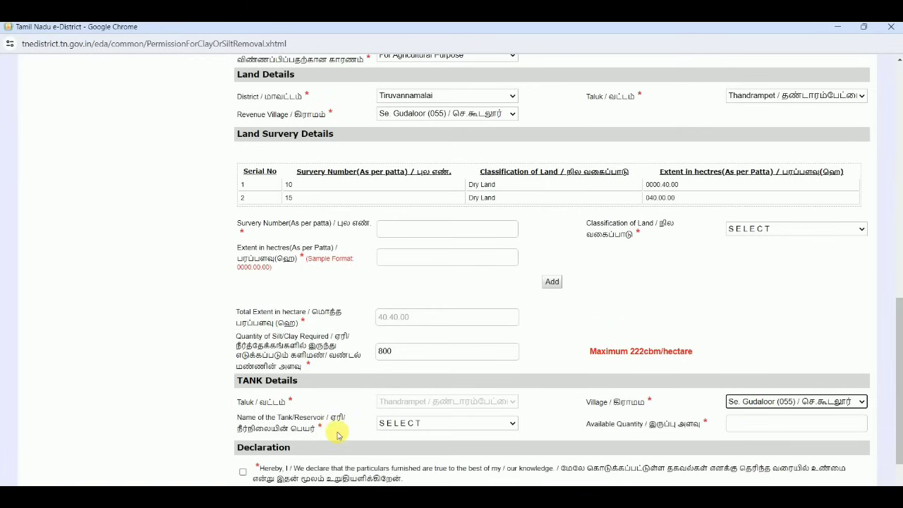
{"action": "left_click", "coordinate": [413, 424]}
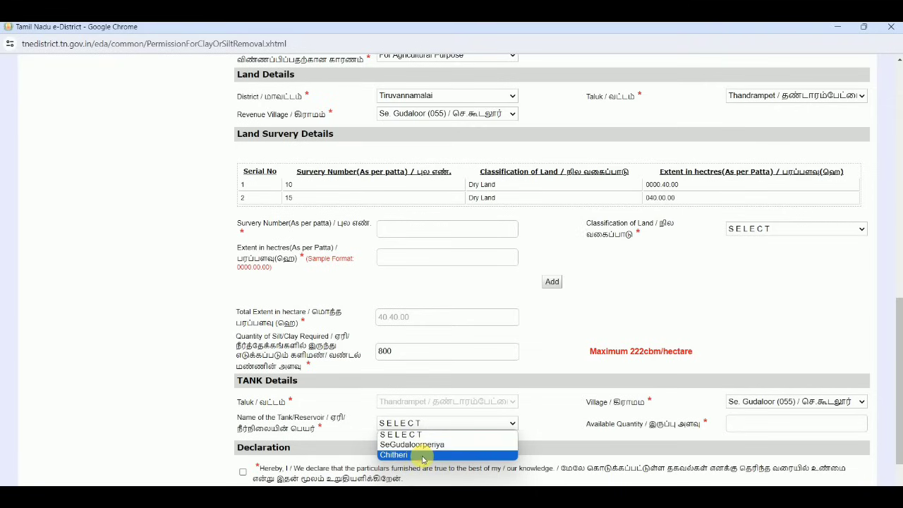
{"action": "left_click", "coordinate": [422, 455]}
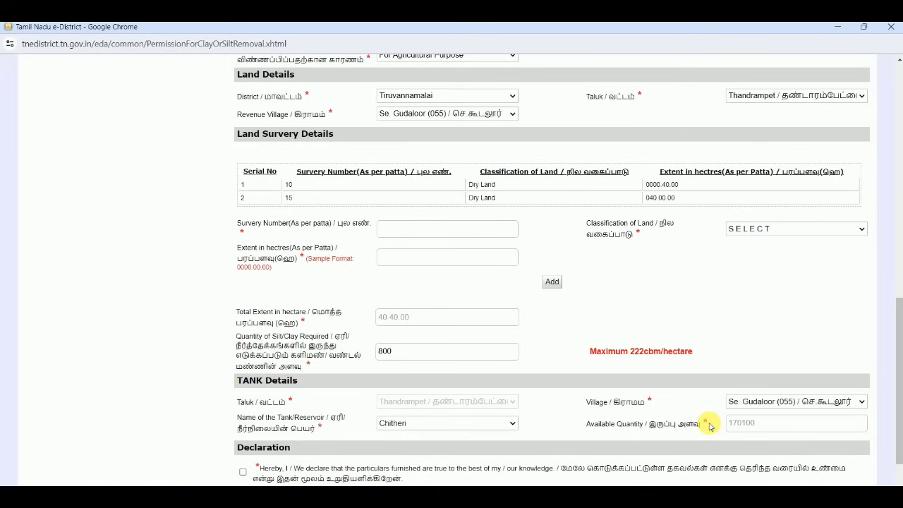
Accept the declaration and submit the application
{"action": "scroll", "coordinate": [709, 426], "scroll_direction": "down", "scroll_amount": 1}
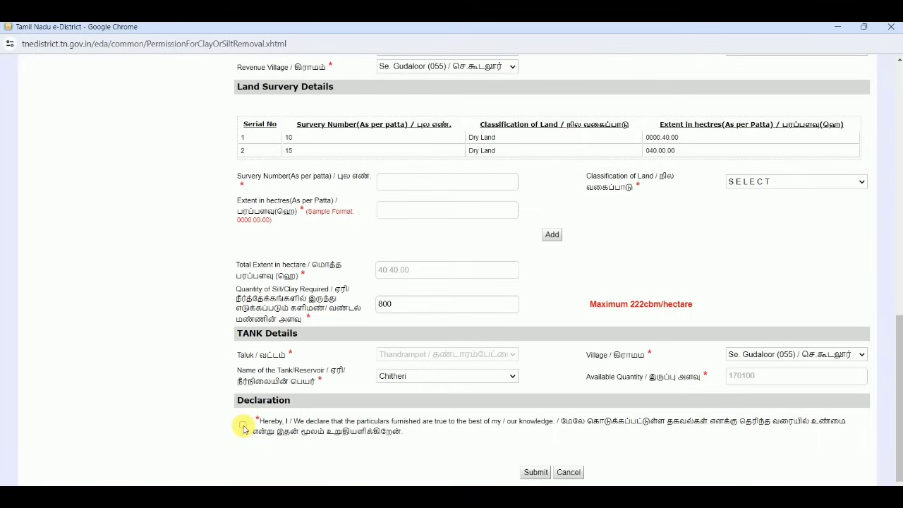
{"action": "left_click", "coordinate": [242, 425]}
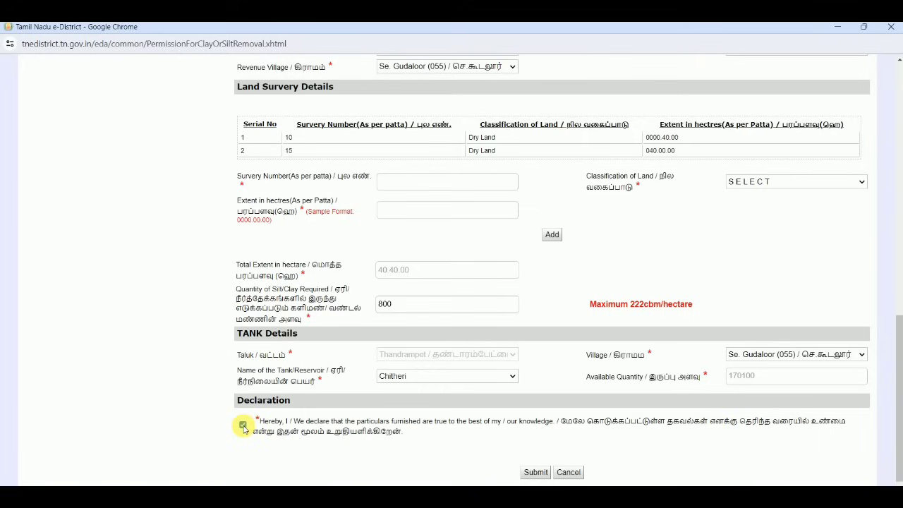
{"action": "left_click", "coordinate": [535, 472]}
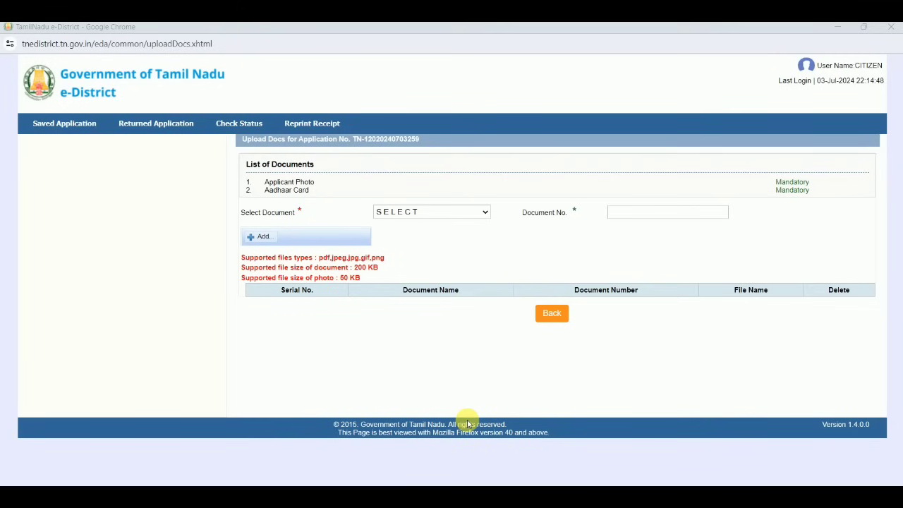
Choose Applicant Photo as the document to upload on the Upload Docs page
{"action": "left_click", "coordinate": [431, 210]}
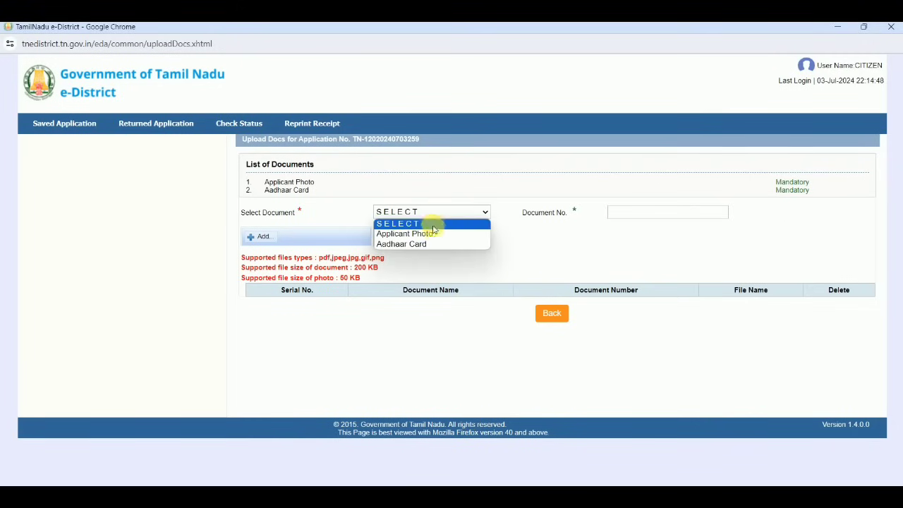
{"action": "left_click", "coordinate": [435, 234]}
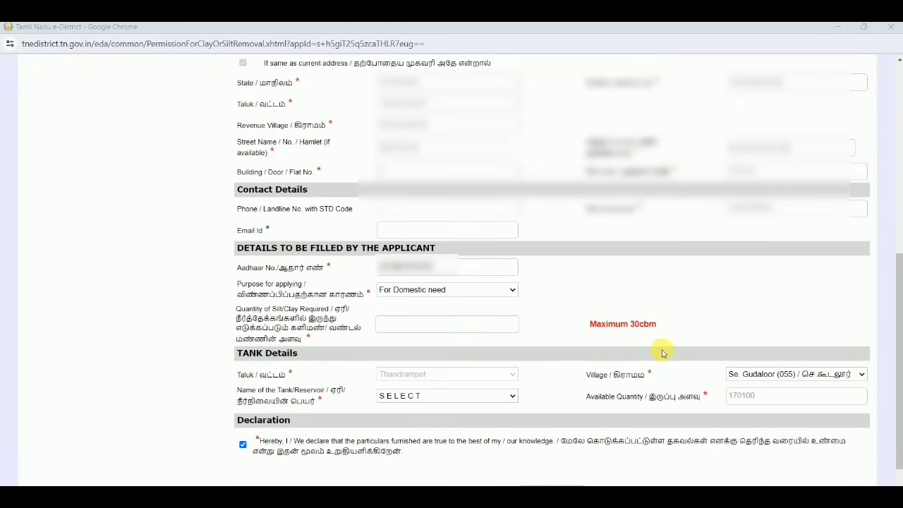
Enter quantity 10, reselect village Se. Gudaloor (055), and pick the SeGudaloorperiya tank
{"action": "left_click", "coordinate": [476, 329]}
{"action": "type", "text": "10"}
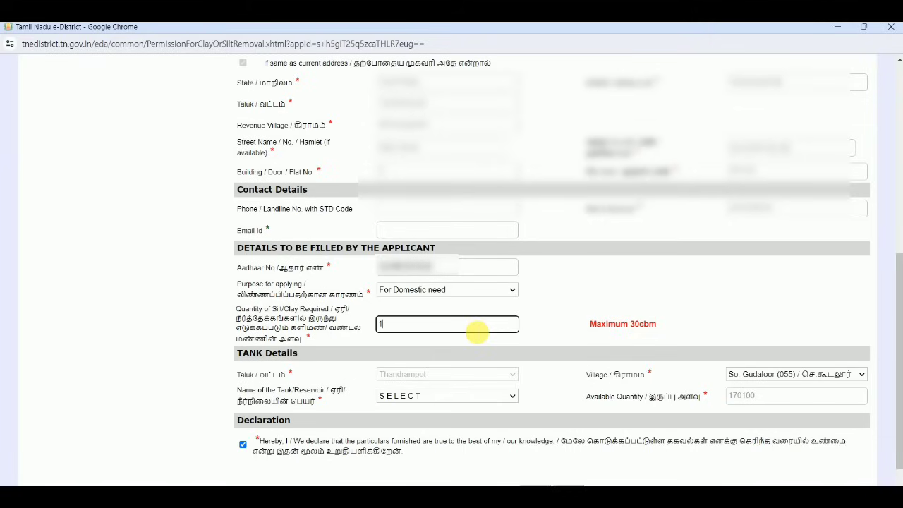
{"action": "left_click", "coordinate": [581, 307]}
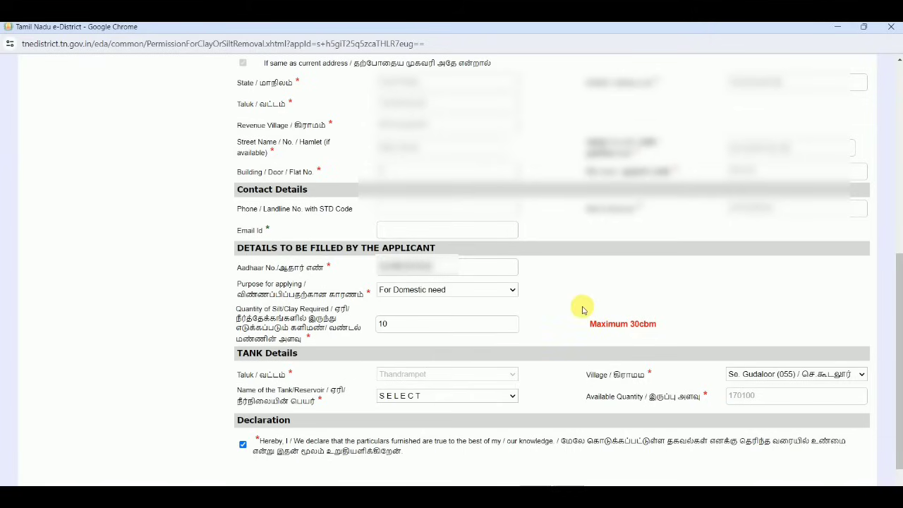
{"action": "left_click", "coordinate": [405, 399]}
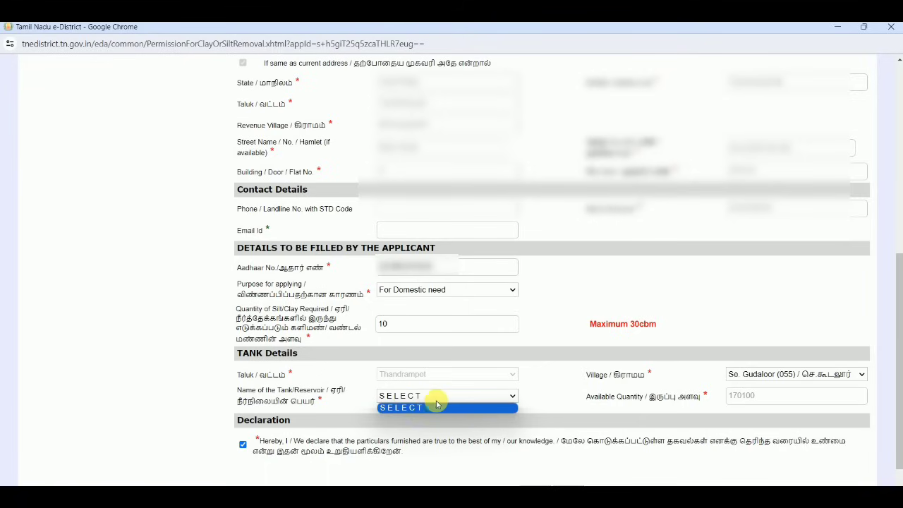
{"action": "left_click", "coordinate": [635, 372]}
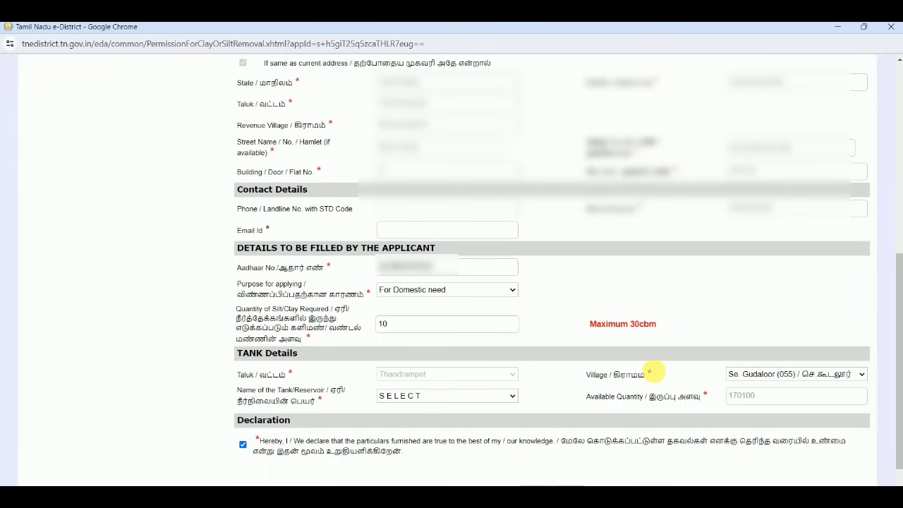
{"action": "left_click", "coordinate": [753, 373]}
{"action": "left_click", "coordinate": [765, 349]}
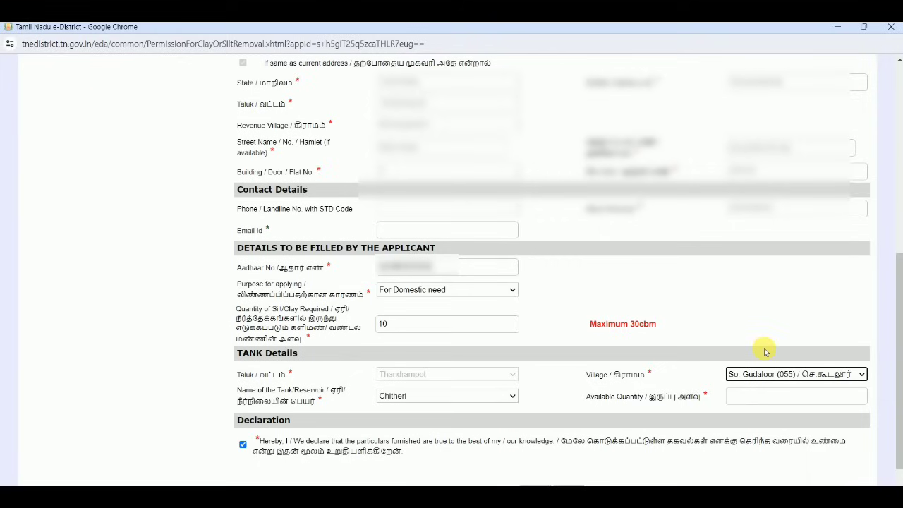
{"action": "left_click", "coordinate": [459, 395]}
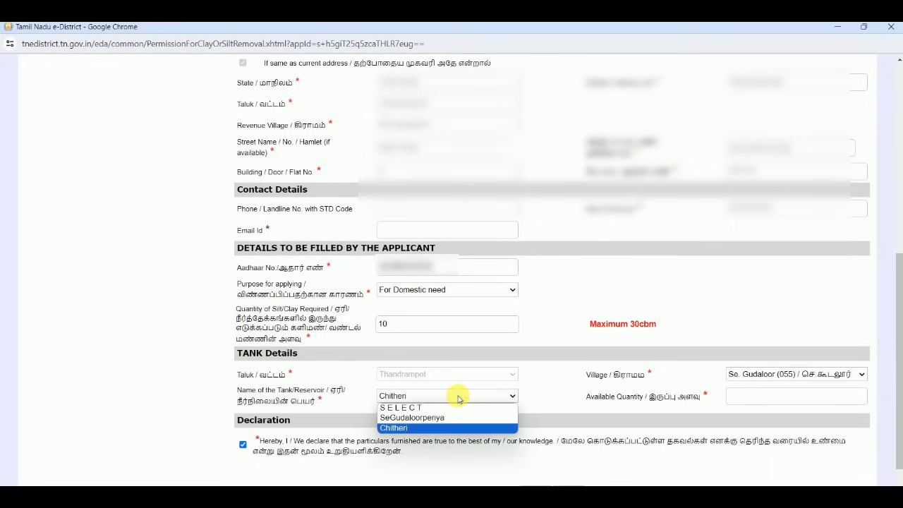
{"action": "left_click", "coordinate": [456, 428]}
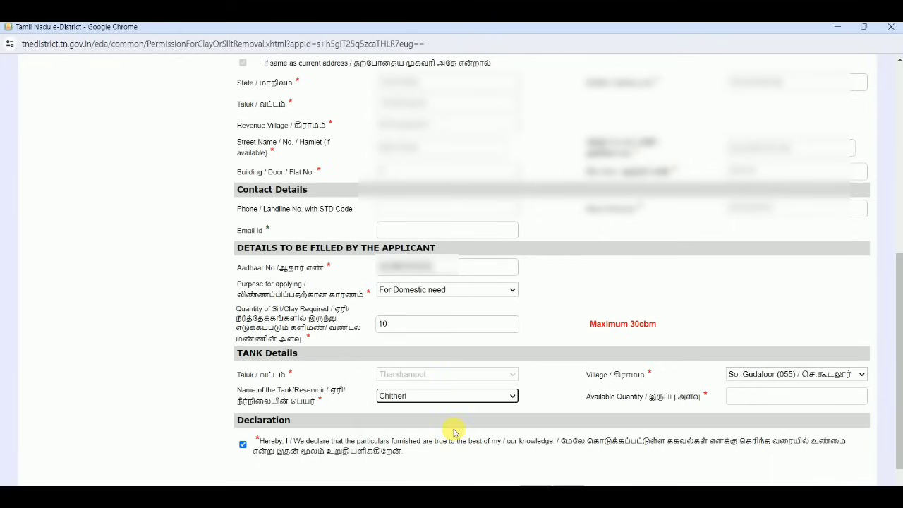
{"action": "left_click", "coordinate": [439, 396]}
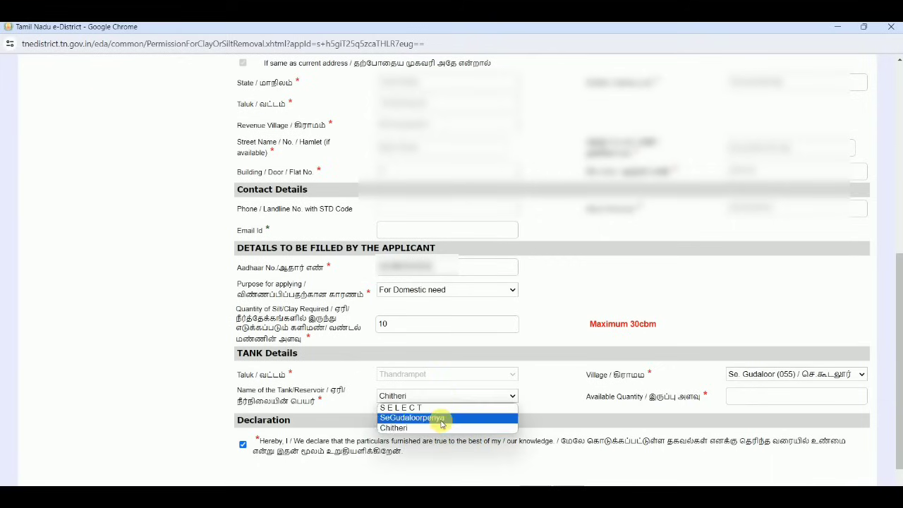
{"action": "left_click", "coordinate": [442, 419]}
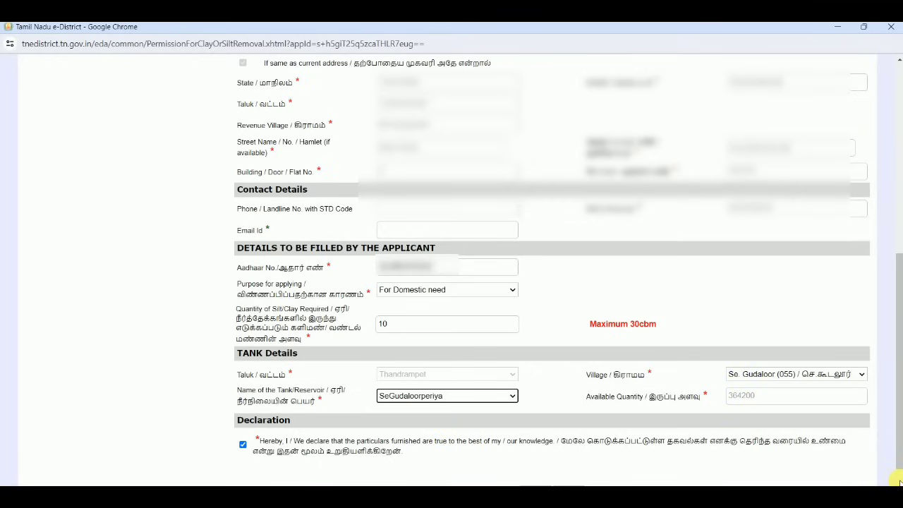
Change the purpose to For Pottery and the quantity to 50, then update the application
{"action": "left_click", "coordinate": [494, 296]}
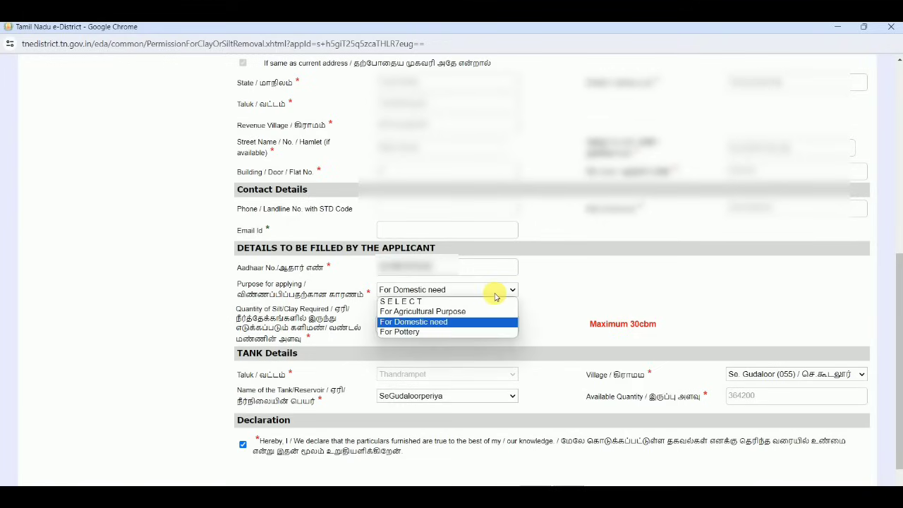
{"action": "left_click", "coordinate": [462, 332]}
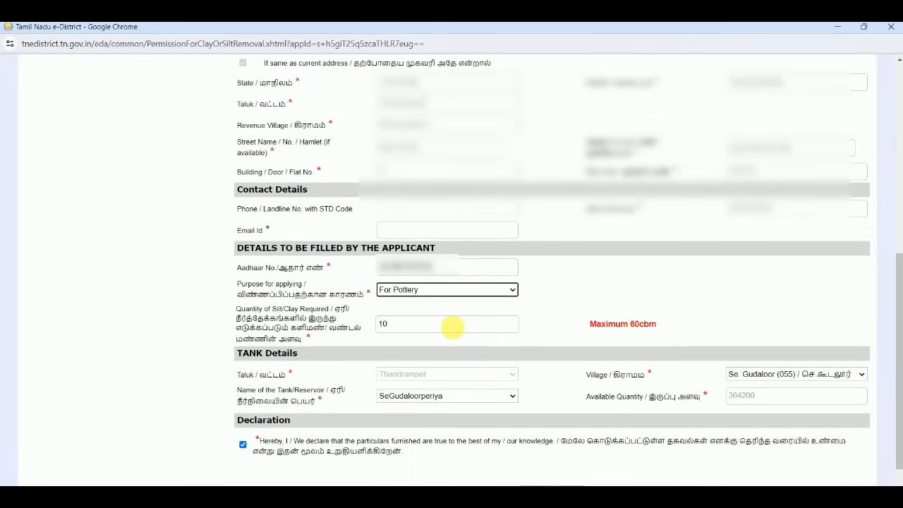
{"action": "double_click", "coordinate": [451, 326]}
{"action": "type", "text": "50"}
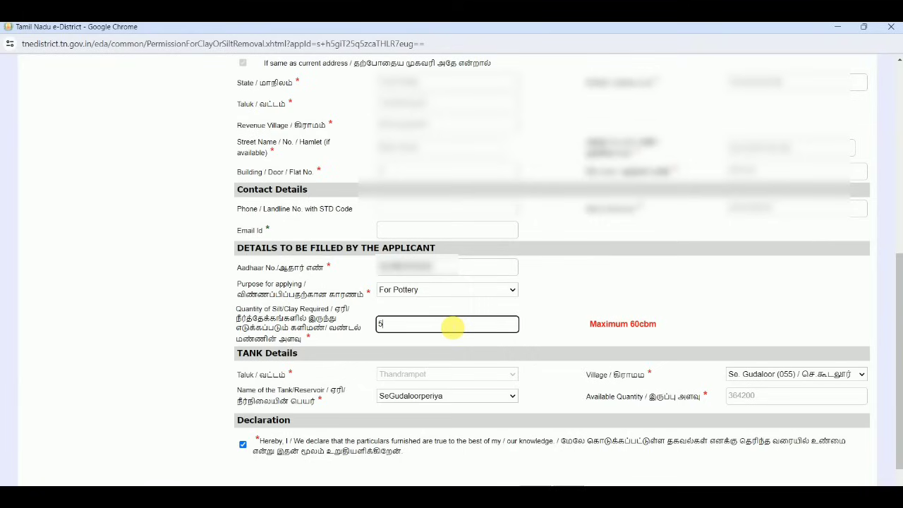
{"action": "left_click", "coordinate": [533, 309]}
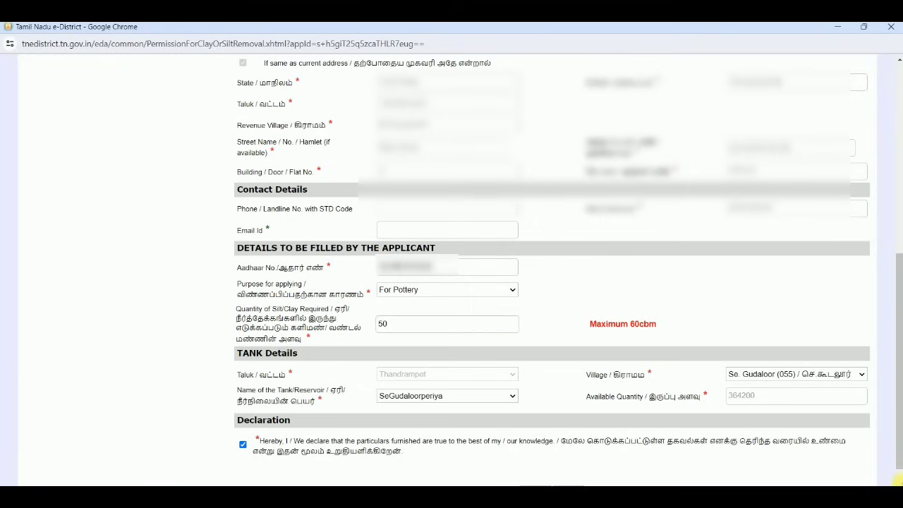
{"action": "scroll", "coordinate": [899, 479], "scroll_direction": "down", "scroll_amount": 1}
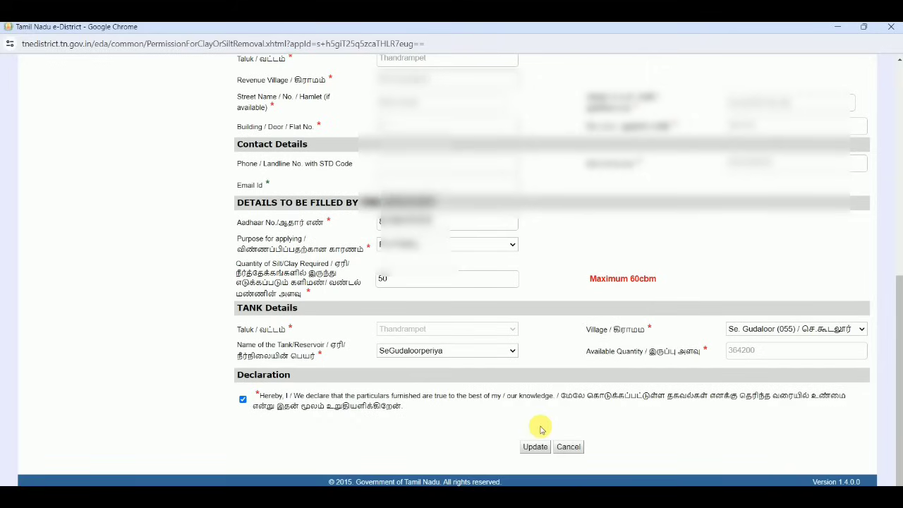
{"action": "left_click", "coordinate": [534, 446]}
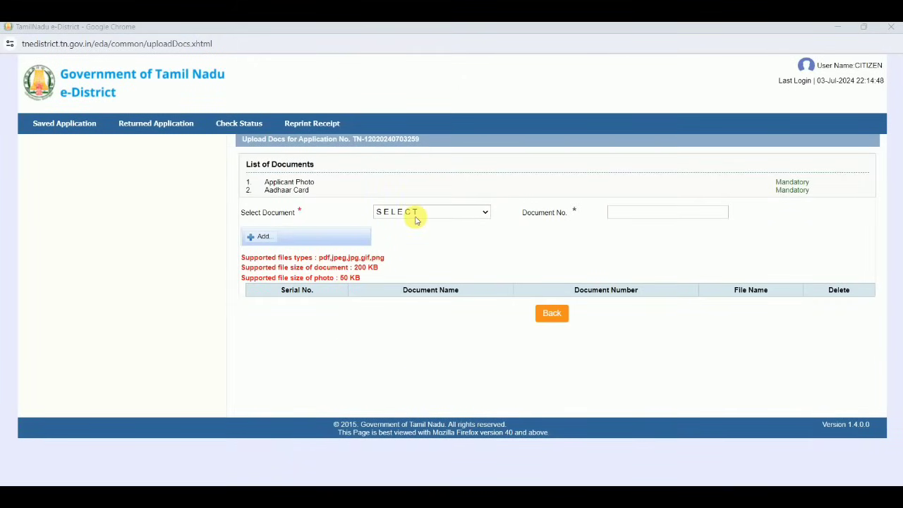
Add Applicant Photo with document number 1, then proceed to Make Payment
{"action": "left_click", "coordinate": [416, 213]}
{"action": "left_click", "coordinate": [415, 232]}
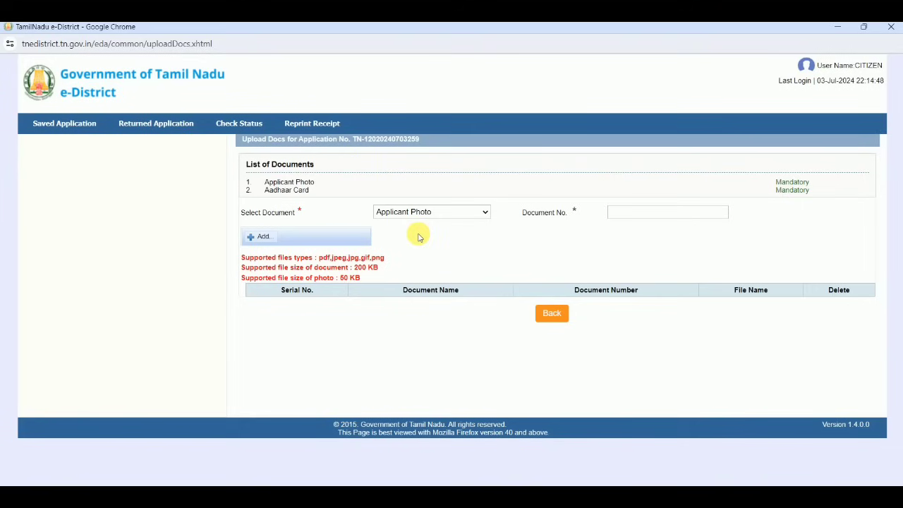
{"action": "left_click", "coordinate": [634, 216]}
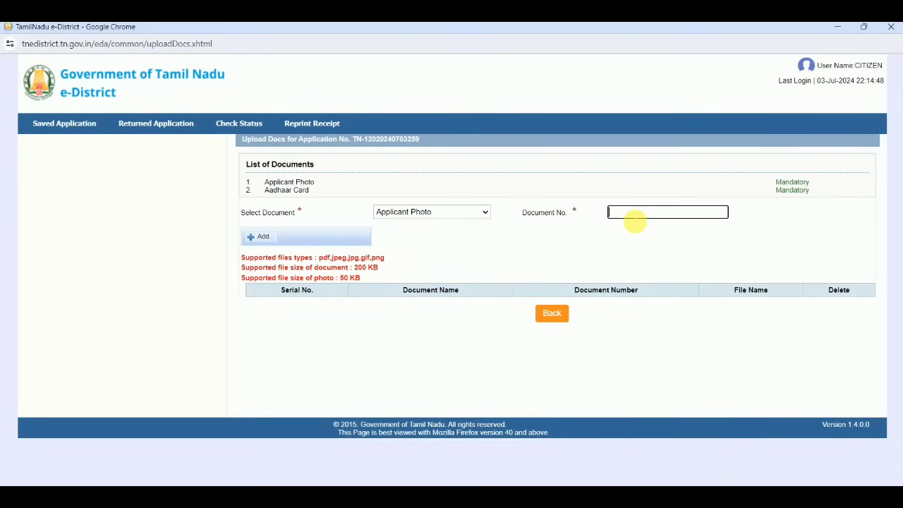
{"action": "type", "text": "1"}
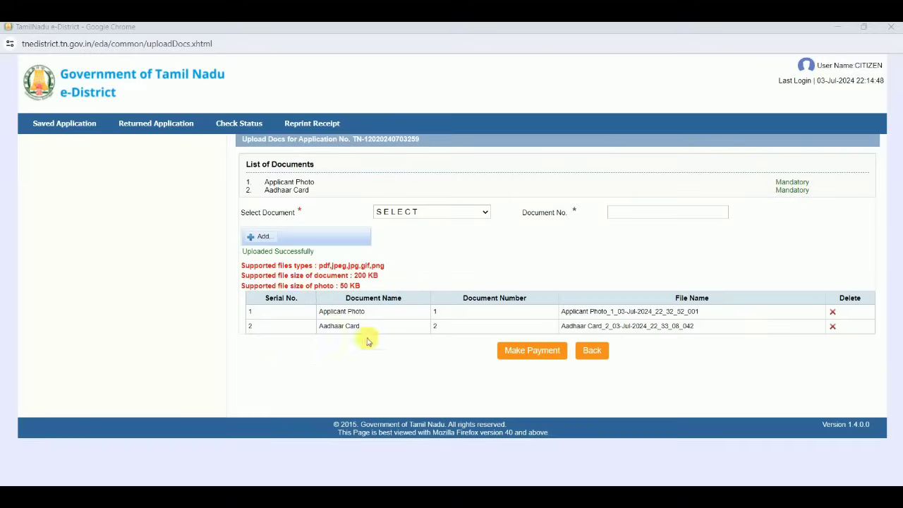
{"action": "left_click", "coordinate": [533, 352]}
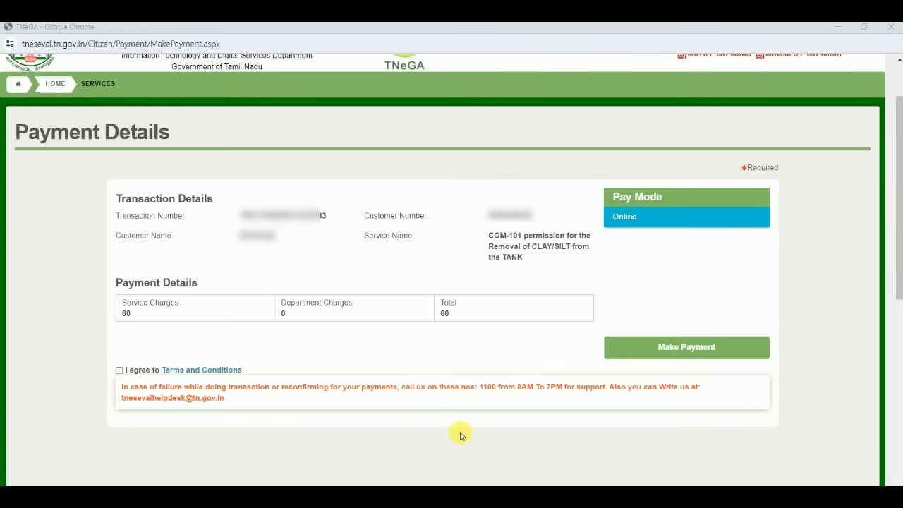
Accept the Terms and Conditions and start payment of the 60 fee
{"action": "left_click", "coordinate": [119, 370]}
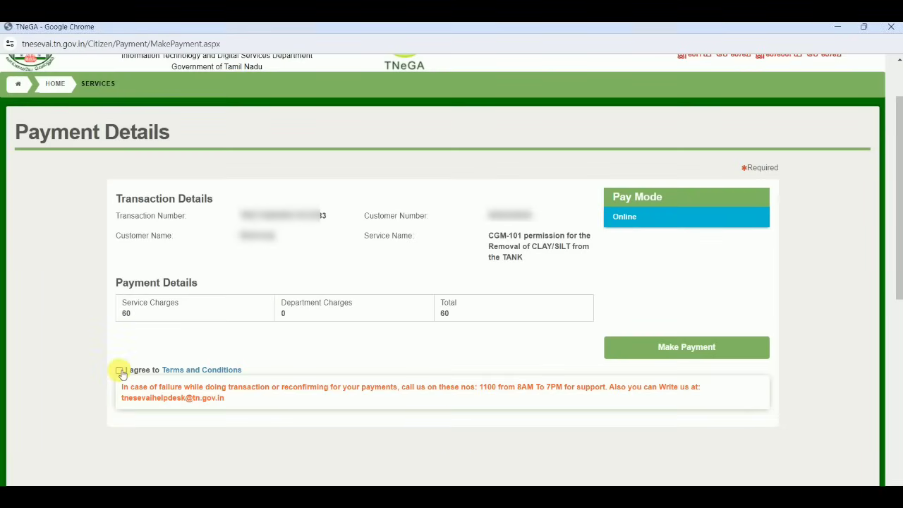
{"action": "left_click", "coordinate": [655, 349]}
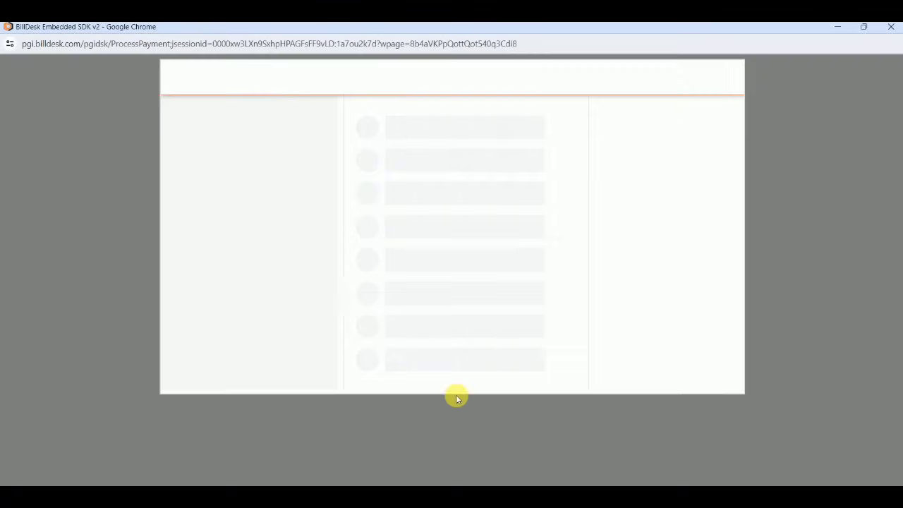